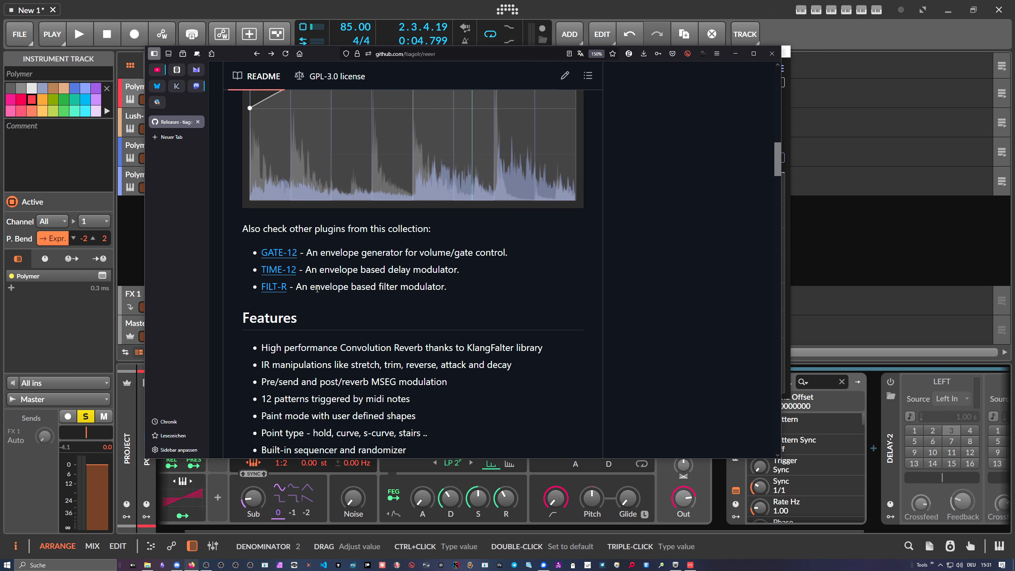
# - Examine the REEV-R repository README and its plugin screenshot on GitHub
pyautogui.scroll(5, 317, 288)
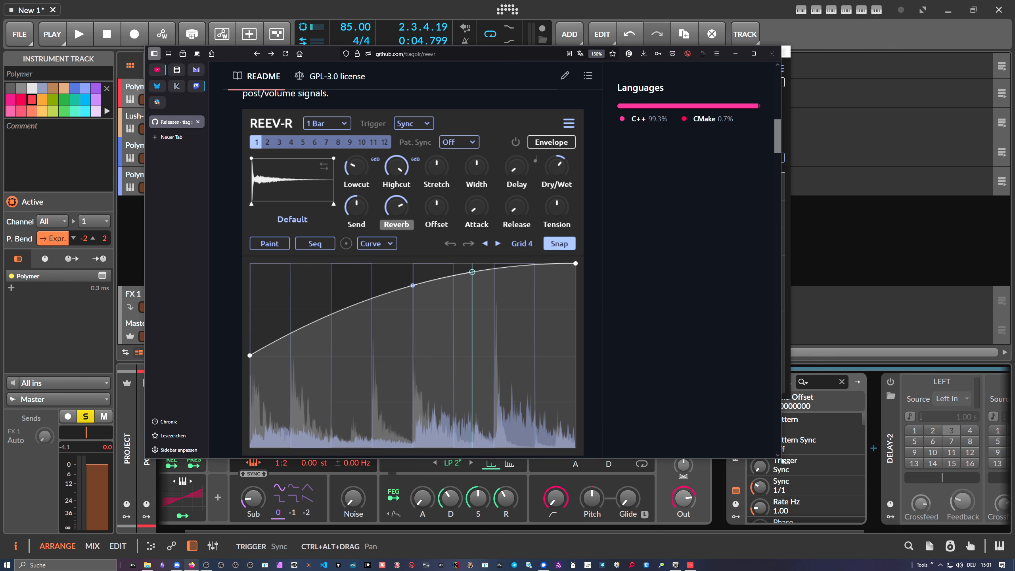
pyautogui.moveTo(782, 461); pyautogui.dragTo(794, 511)
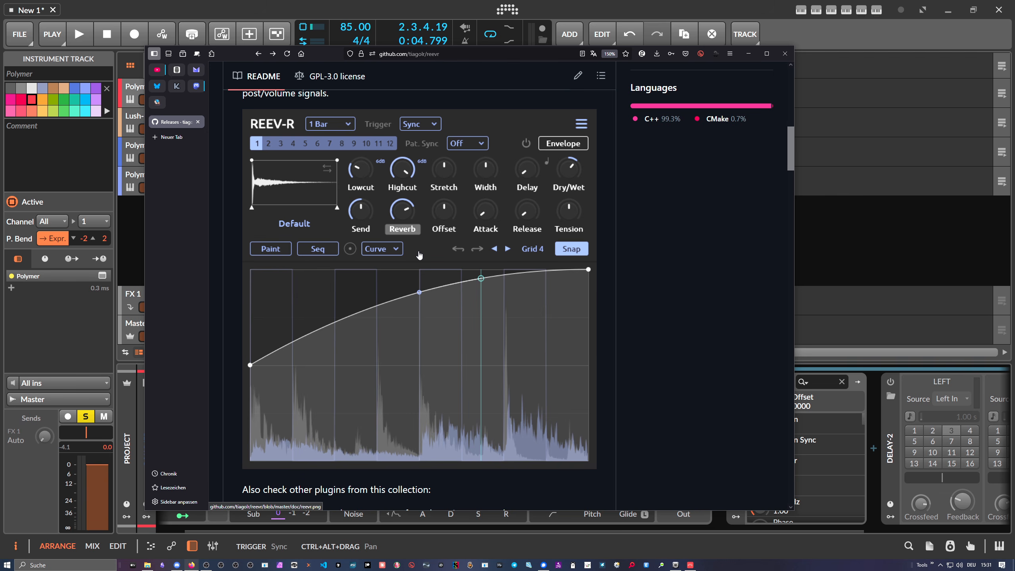
pyautogui.scroll(15, 419, 255)
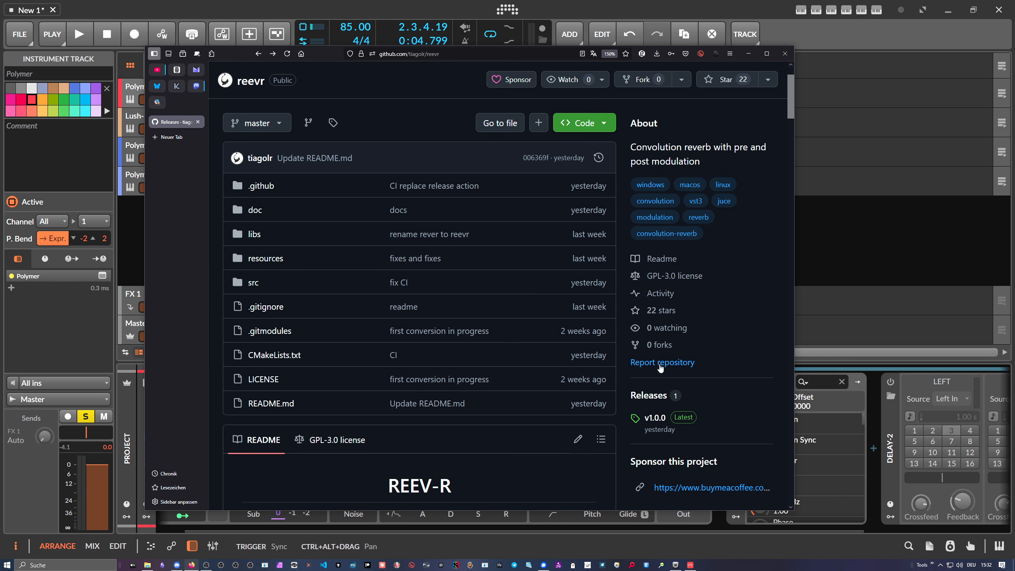
# - Open the REEV-R v1.0.0 release page to check the downloadable assets, then return to the repository
pyautogui.click(649, 396)
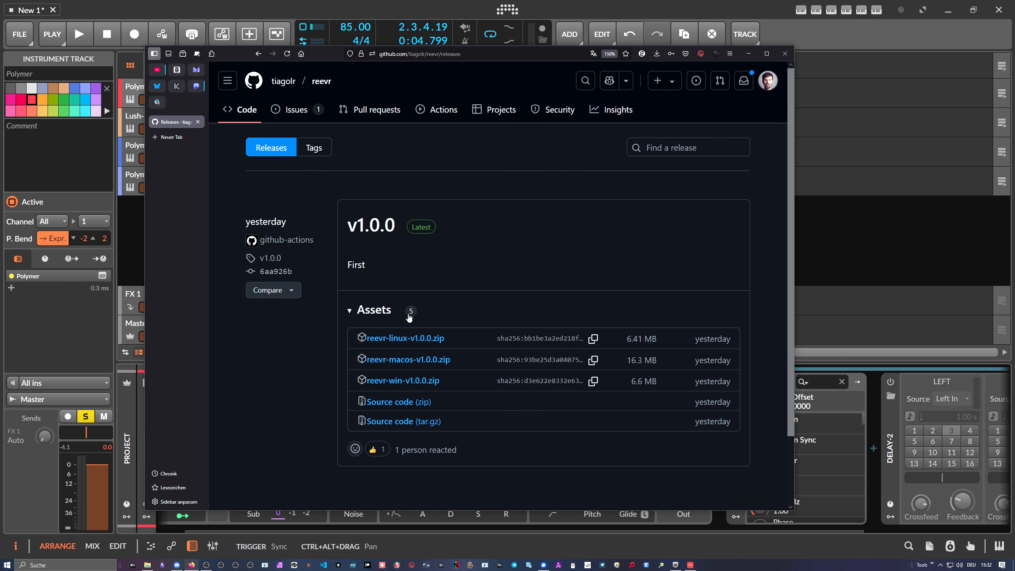
pyautogui.scroll(-2, 408, 317)
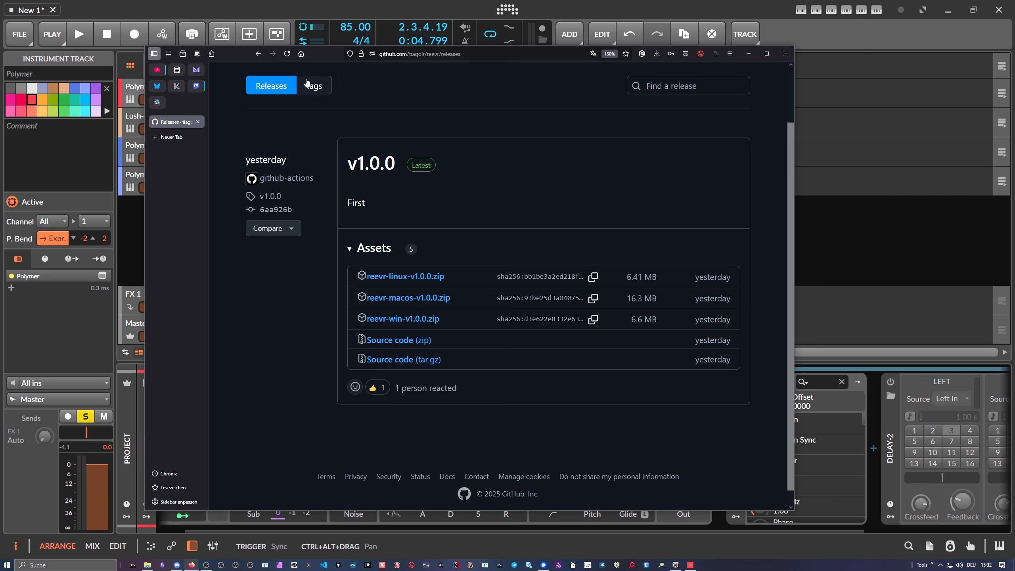
pyautogui.click(257, 54)
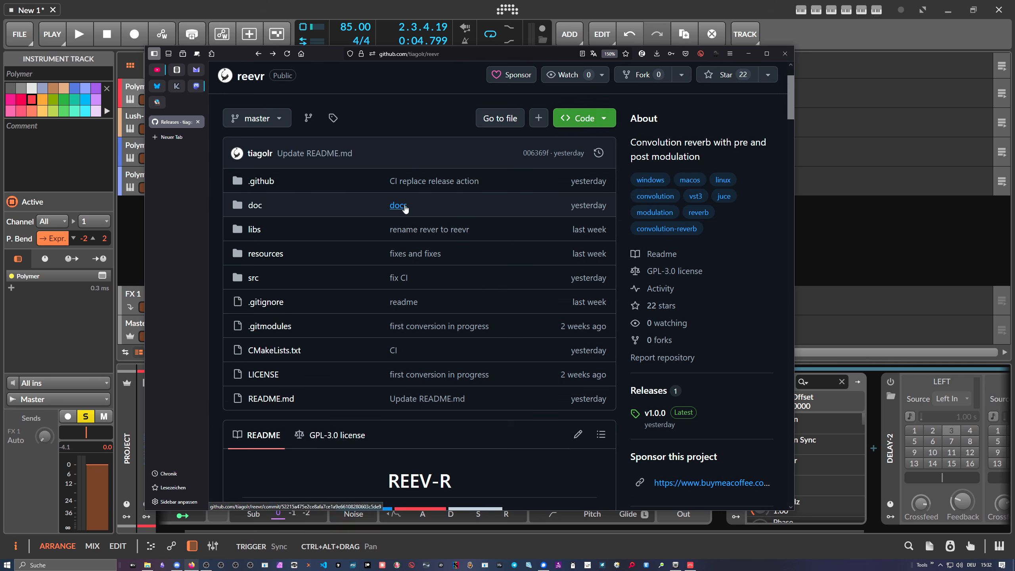
# - Read the README's REEV-R description and interface overview
pyautogui.scroll(-4, 444, 212)
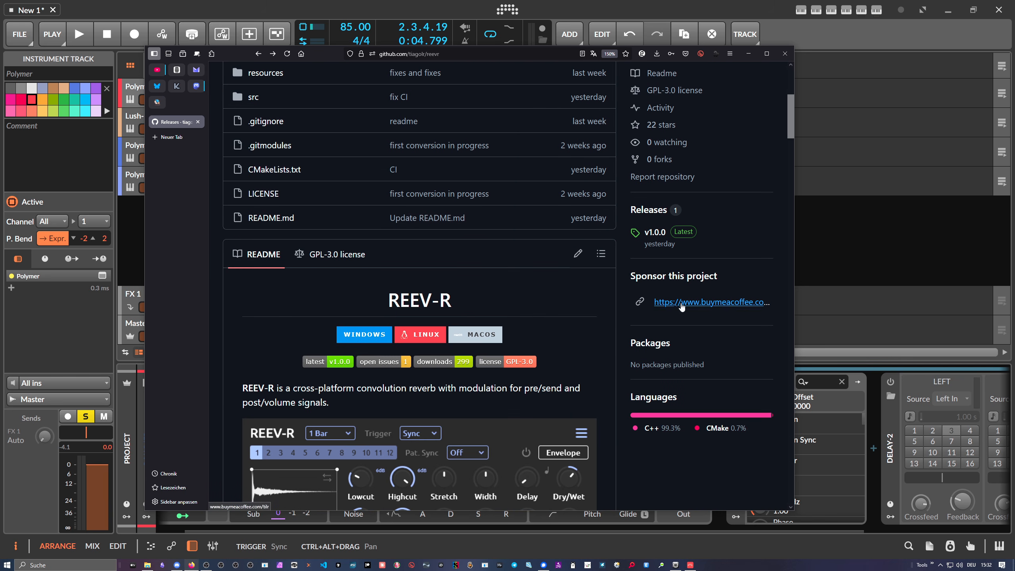
pyautogui.scroll(-4, 531, 282)
pyautogui.scroll(-2, 531, 285)
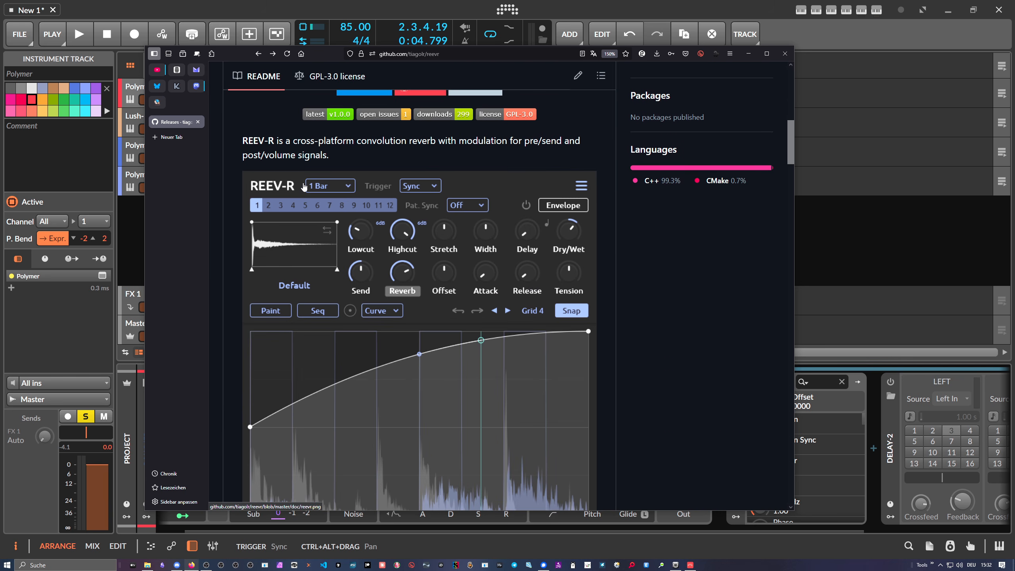
pyautogui.scroll(-2, 299, 187)
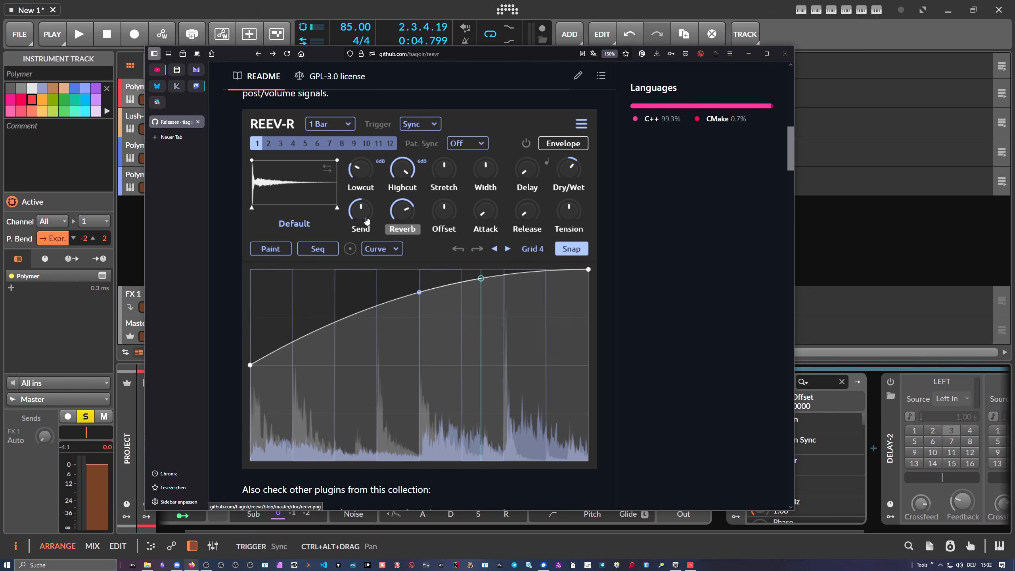
# - Switch to Bitwig Studio and reposition the REEV-R plugin window
pyautogui.click(555, 7)
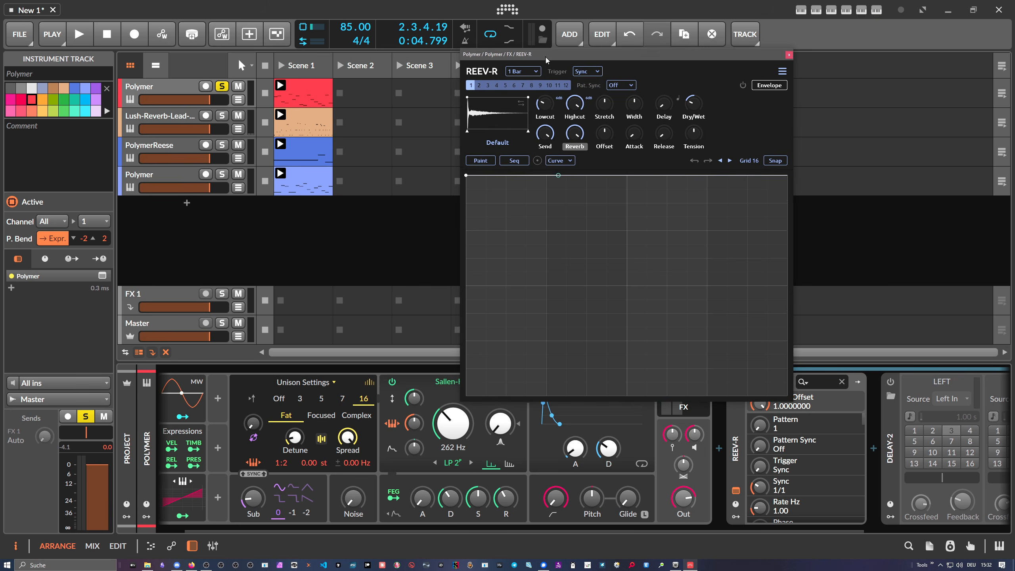
pyautogui.moveTo(546, 56); pyautogui.dragTo(569, 69)
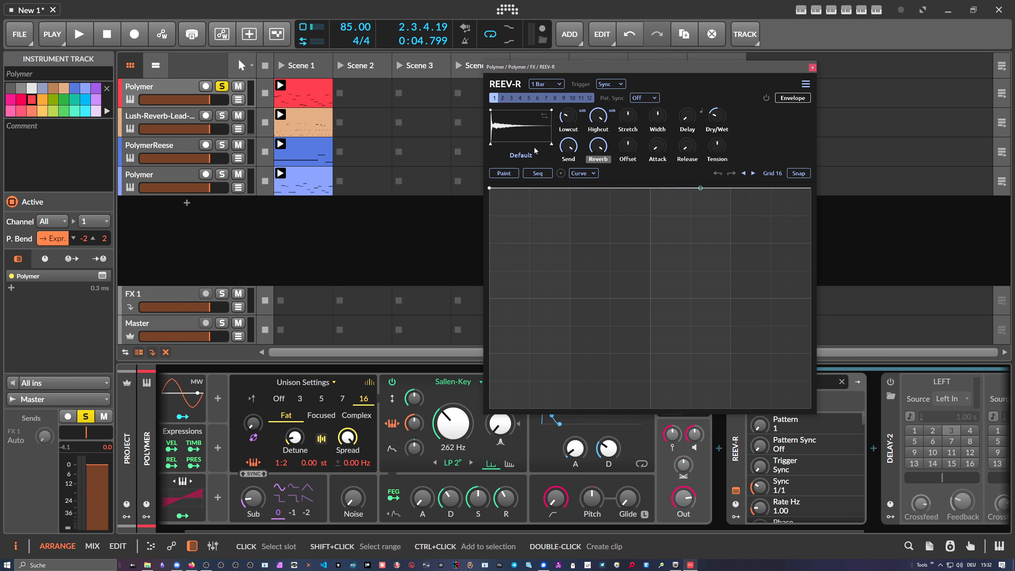
# - Load Floor-IR-Sample1.wav from the Polarity IR Pack's PIR-Real-Places-Binaural folder as the impulse response
pyautogui.click(521, 155)
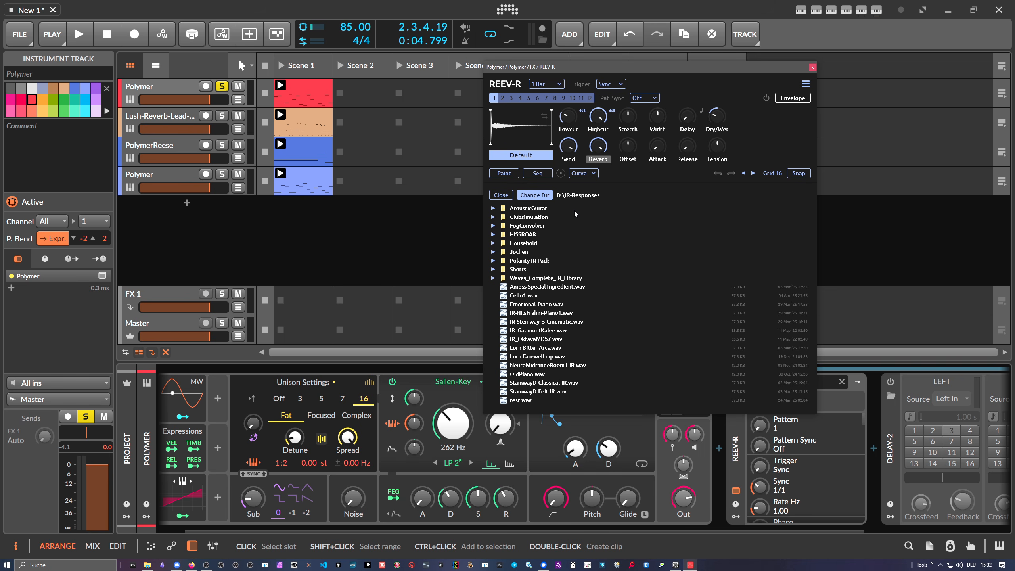
pyautogui.click(495, 261)
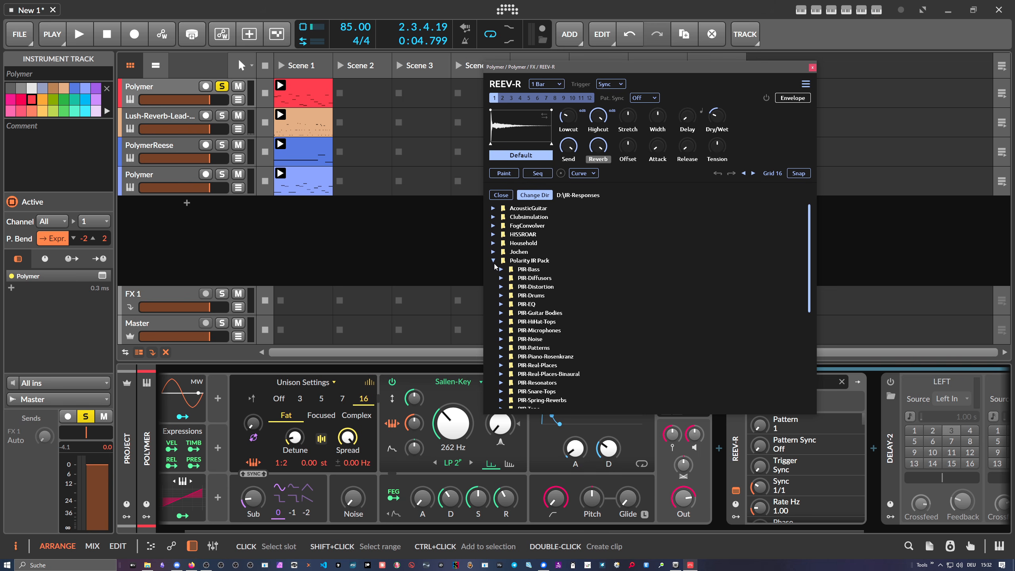
pyautogui.scroll(-2, 499, 264)
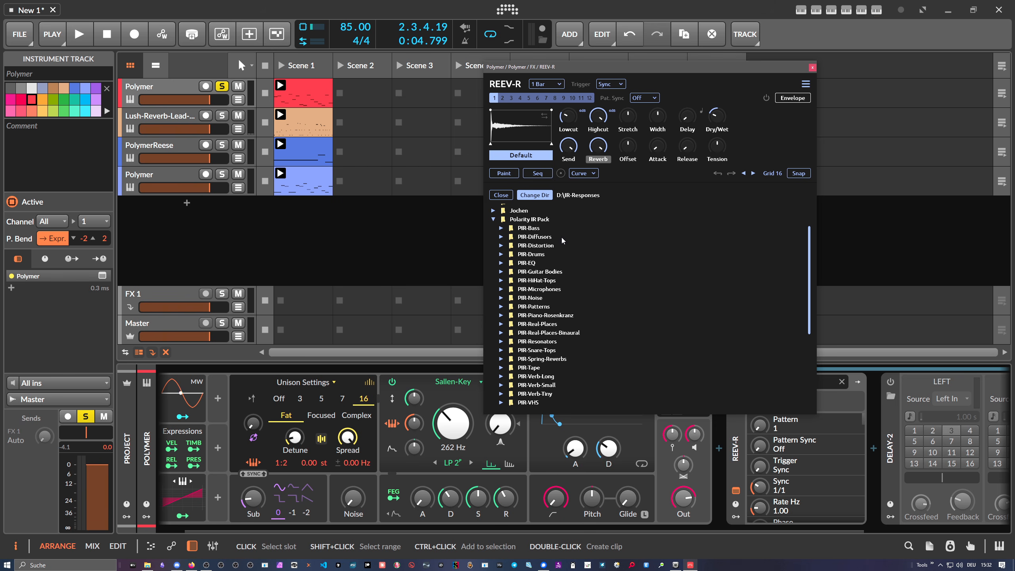
pyautogui.scroll(-2, 519, 260)
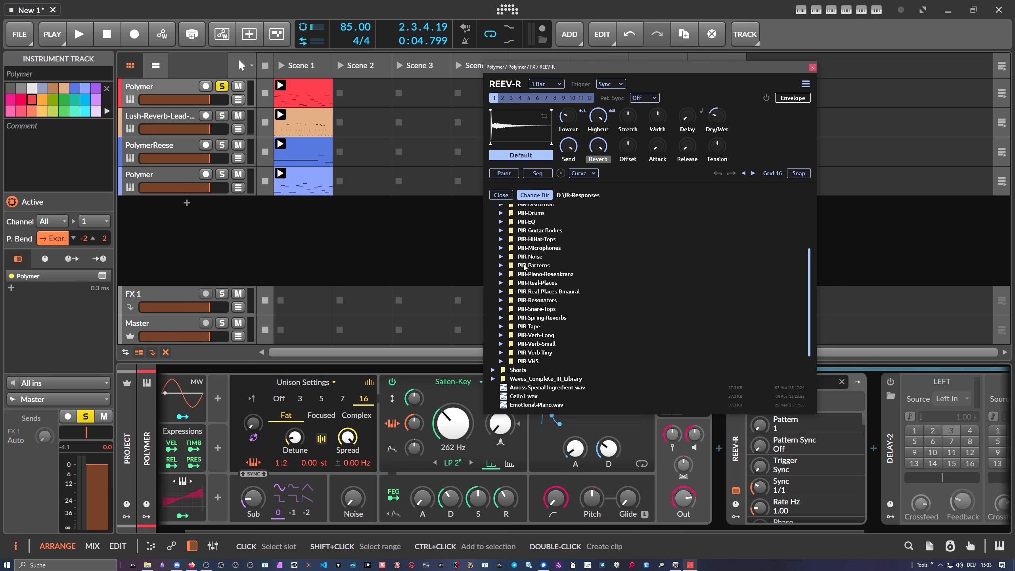
pyautogui.click(502, 292)
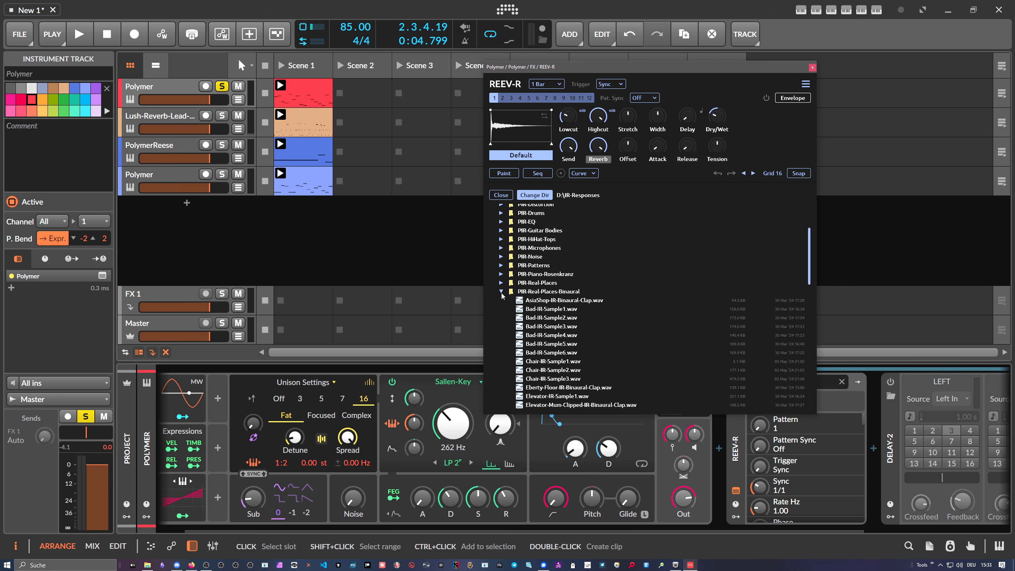
pyautogui.scroll(-2, 526, 293)
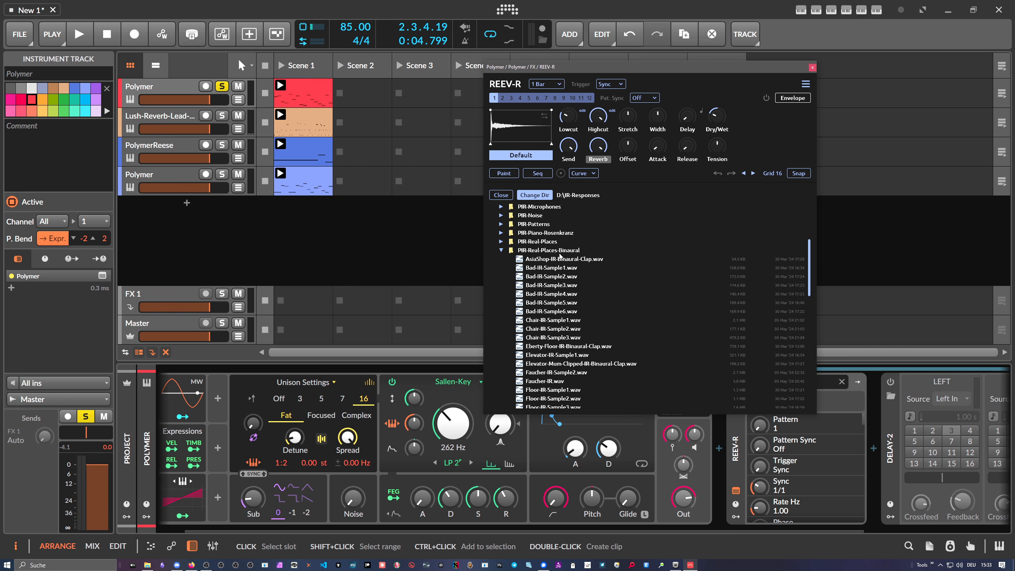
pyautogui.scroll(-2, 573, 260)
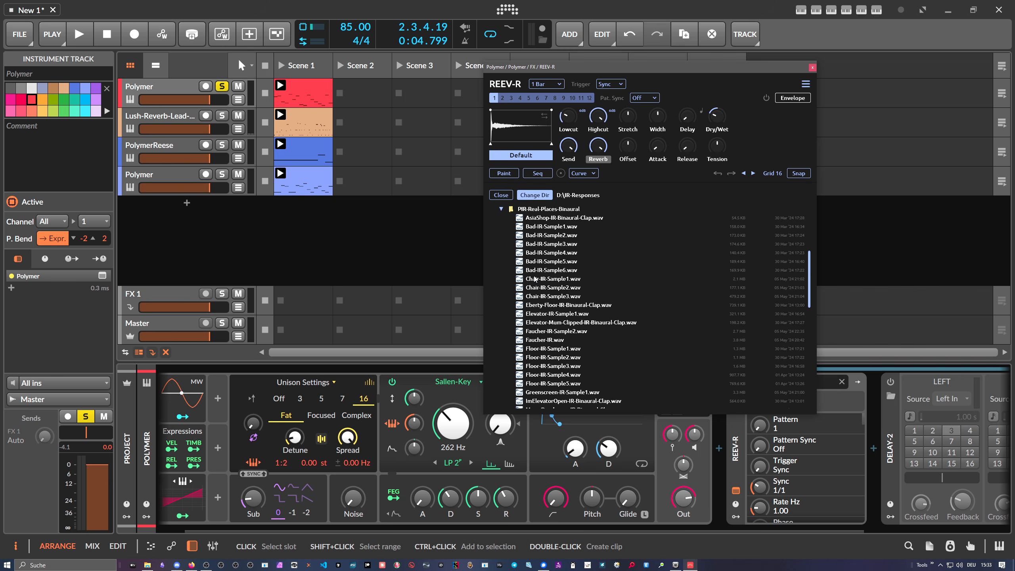
pyautogui.scroll(-2, 576, 278)
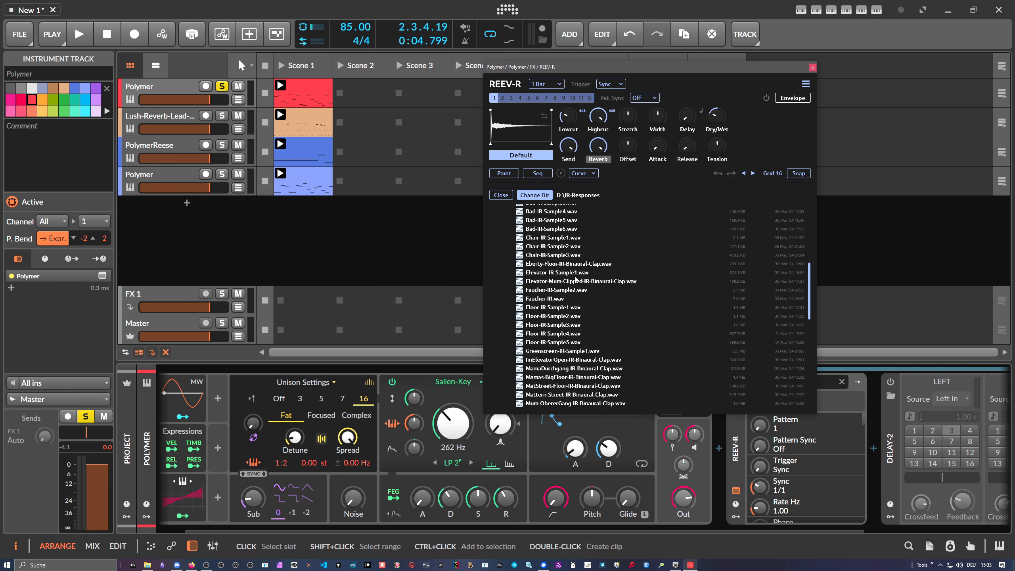
pyautogui.click(527, 306)
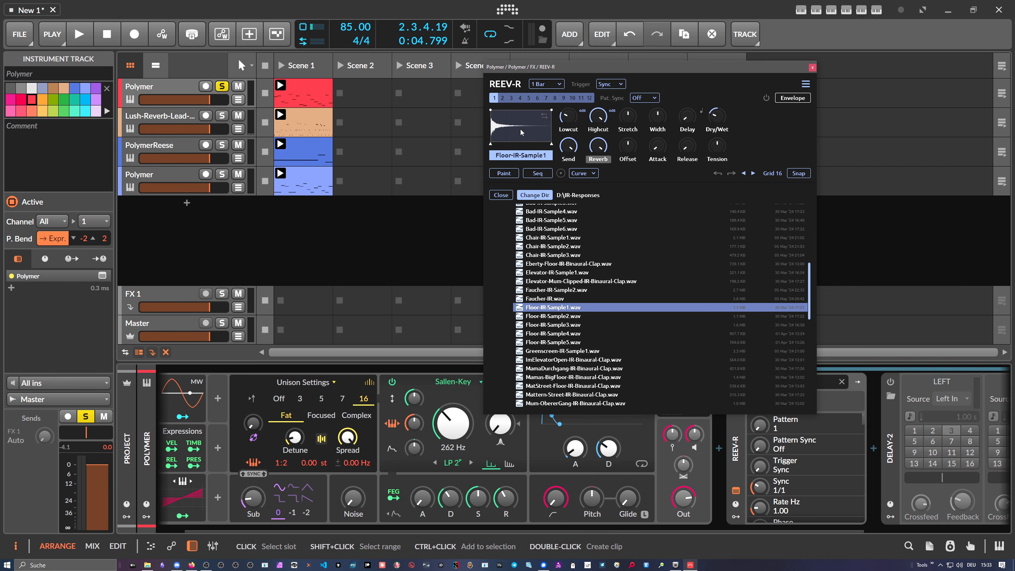
pyautogui.click(501, 195)
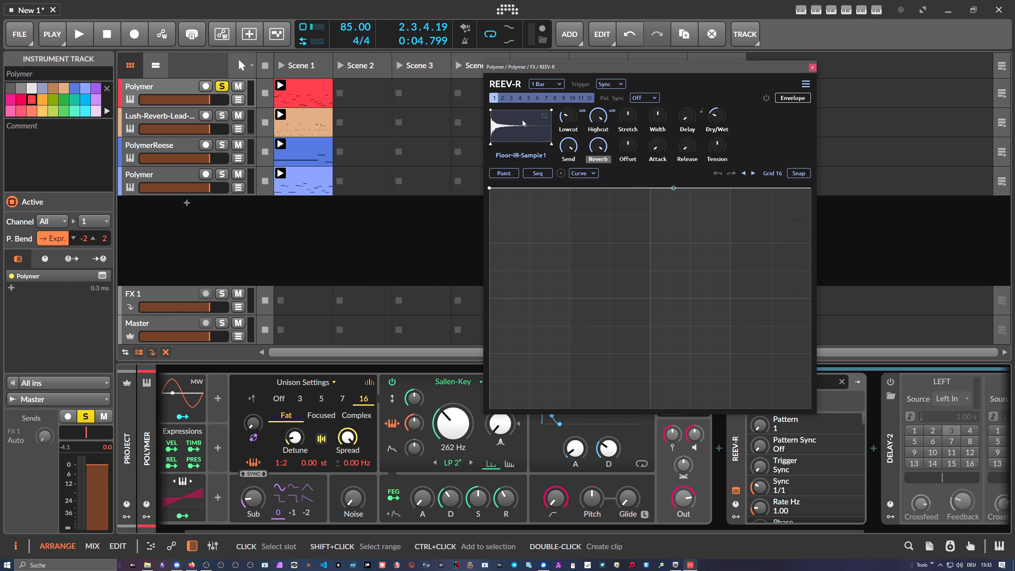
# - Play back the project to audition the reverb with the new impulse response
pyautogui.press('space')
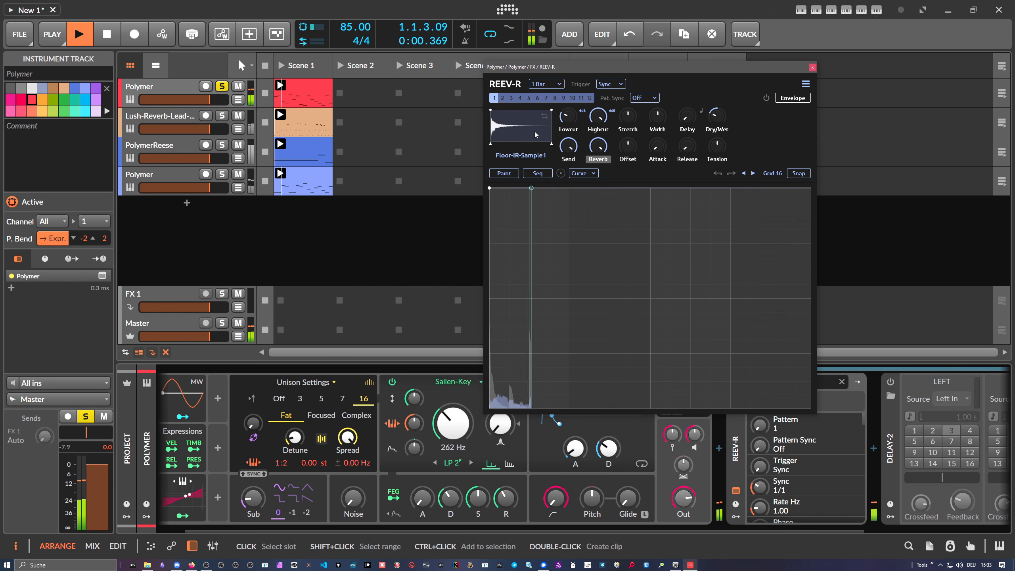
pyautogui.press('space')
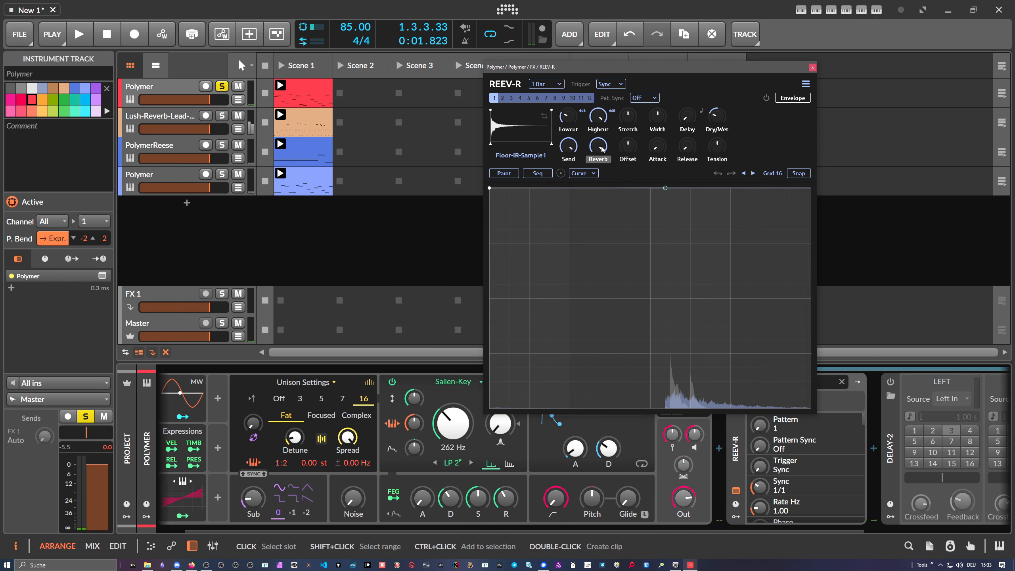
pyautogui.press('space')
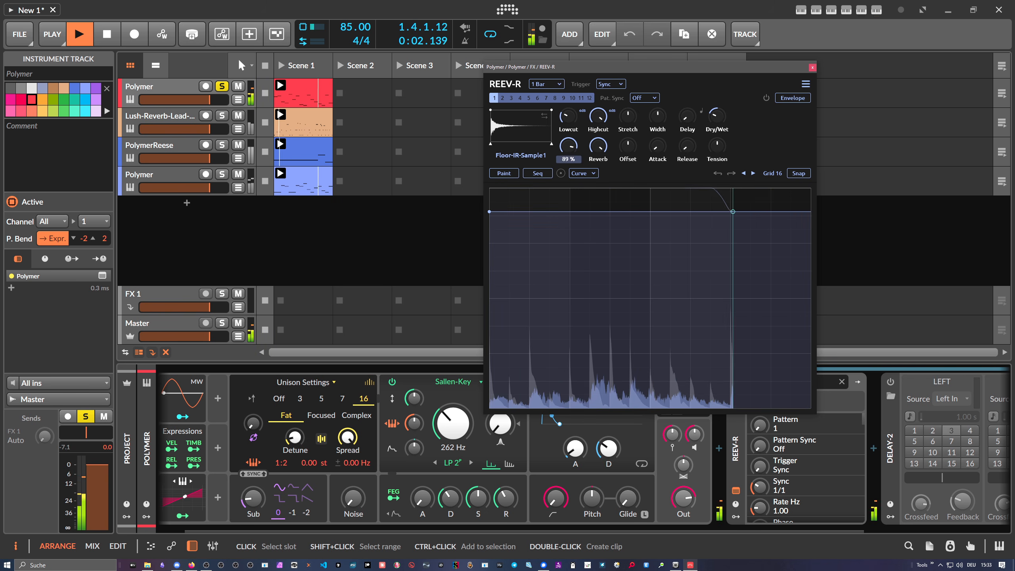
pyautogui.moveTo(576, 148); pyautogui.dragTo(600, 148)
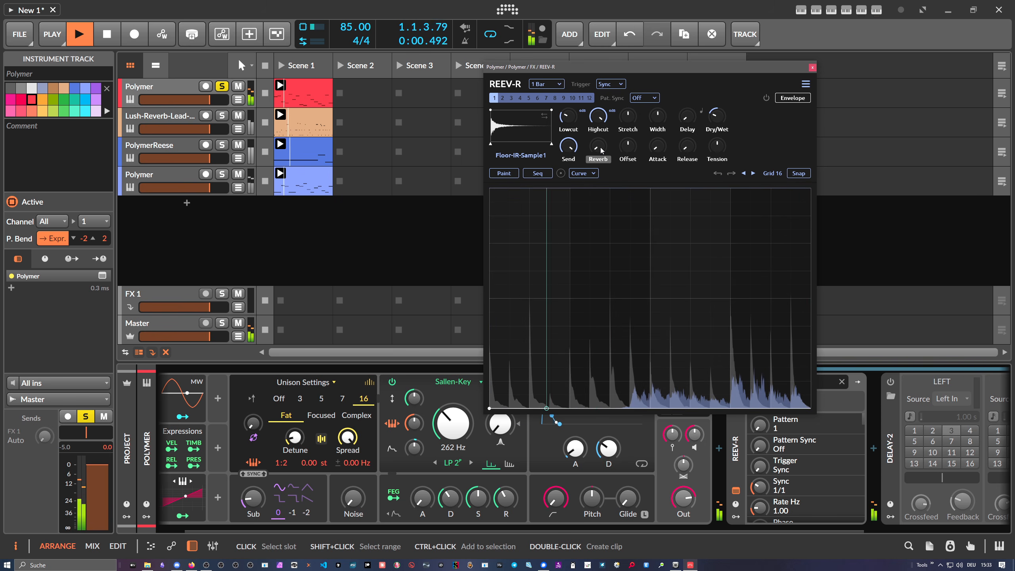
pyautogui.press('space')
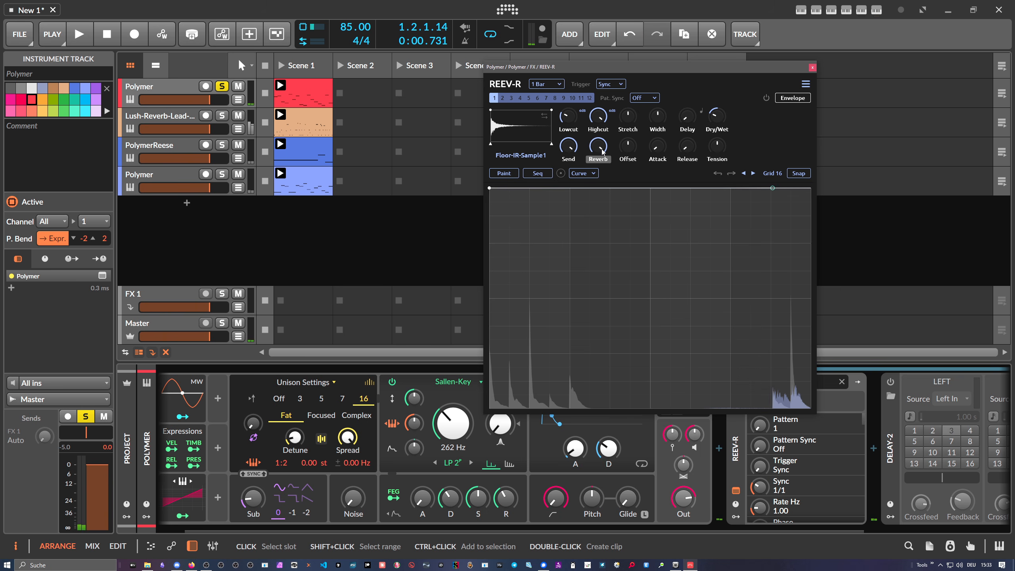
# - Turn the Send knob up to its maximum level
pyautogui.moveTo(568, 146); pyautogui.dragTo(569, 226)
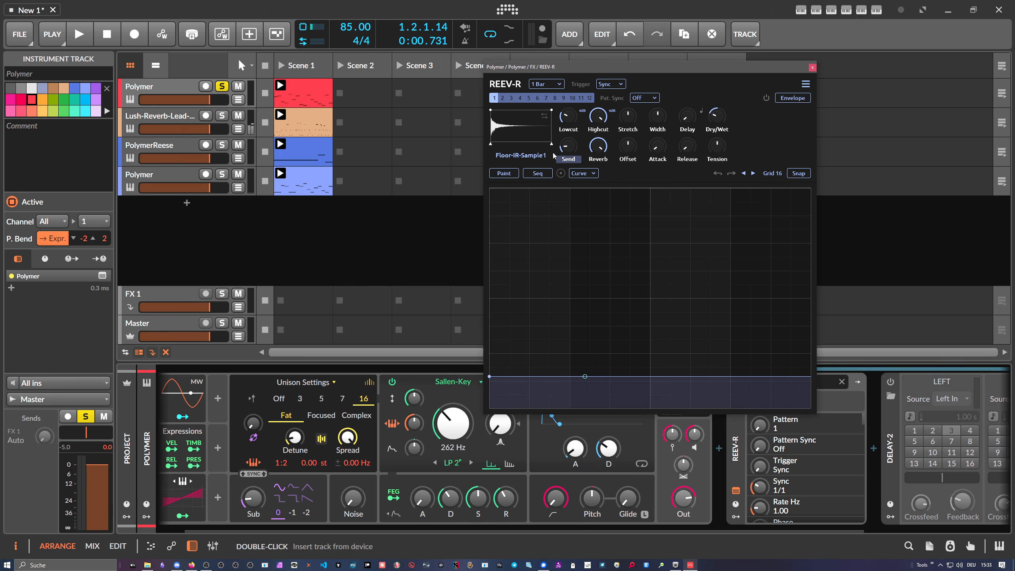
pyautogui.moveTo(575, 140); pyautogui.dragTo(574, 81)
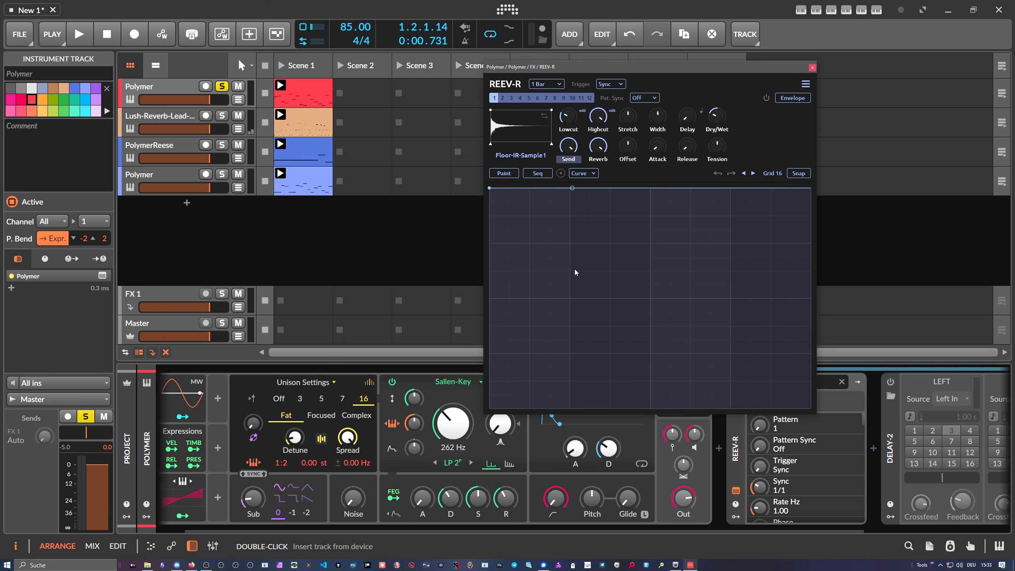
# - Select the Reverb envelope and pull a point near the bar's start down to zero, then play
pyautogui.click(599, 159)
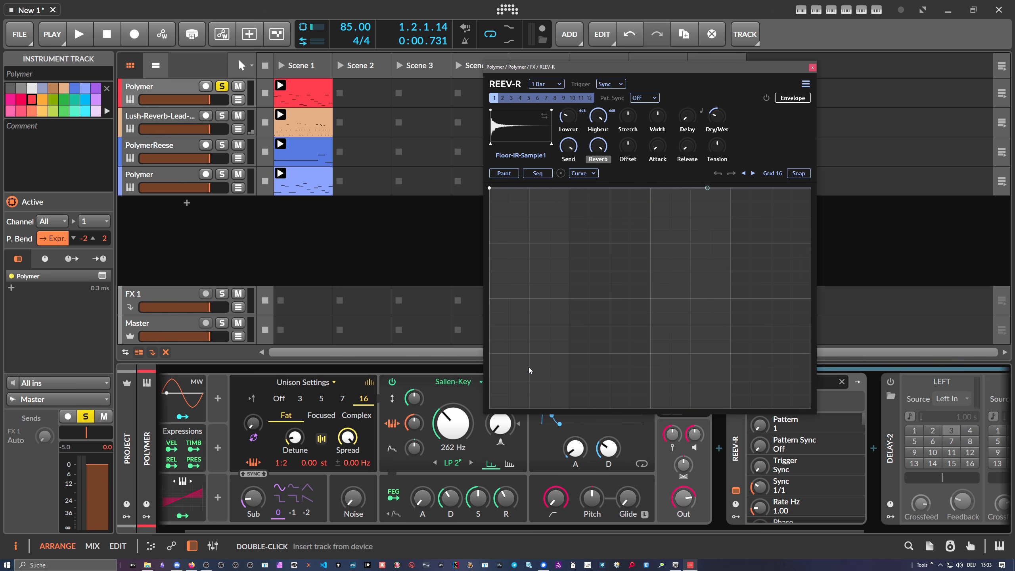
pyautogui.moveTo(528, 367); pyautogui.dragTo(531, 409)
pyautogui.press('space')
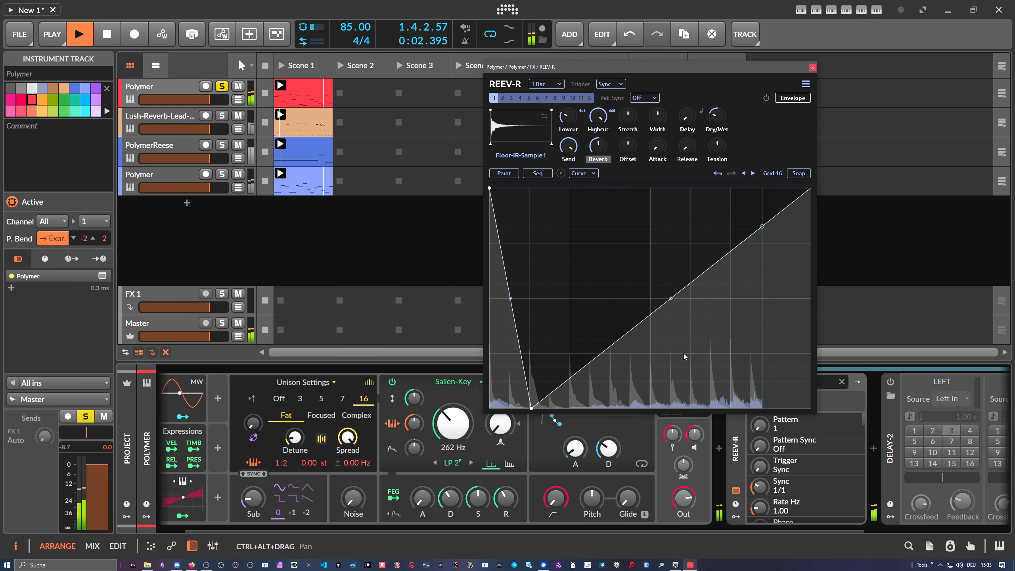
# - Drag the Reverb envelope's end point to the bottom and curve the falling segment
pyautogui.click(801, 205)
pyautogui.moveTo(801, 212); pyautogui.dragTo(811, 409)
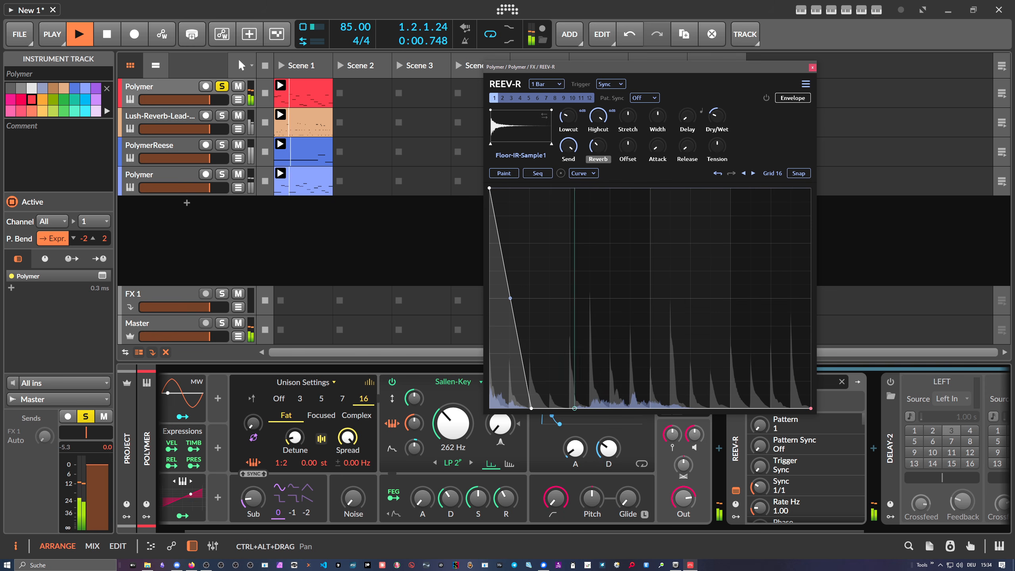
pyautogui.press('space')
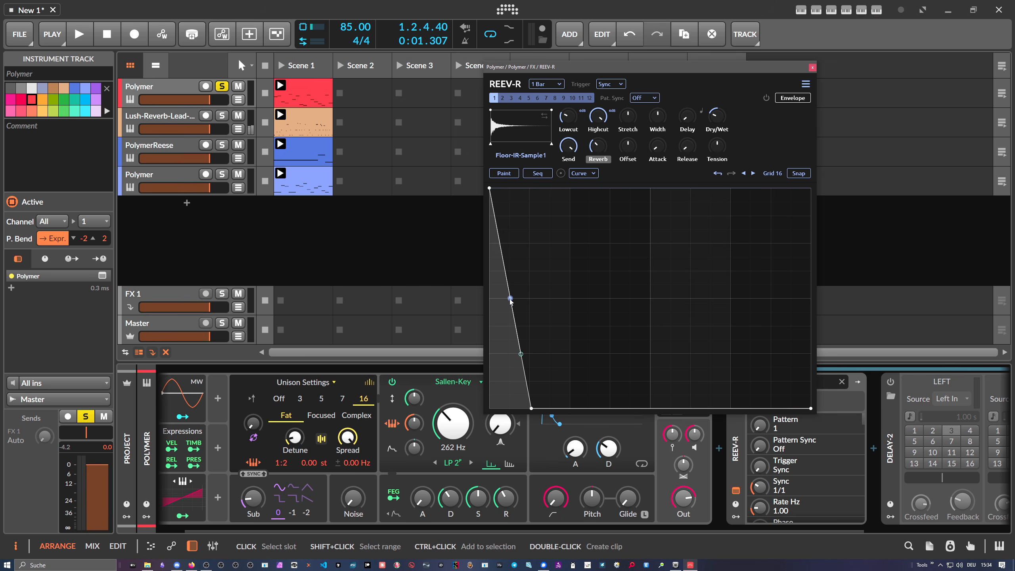
pyautogui.moveTo(510, 298); pyautogui.dragTo(532, 238)
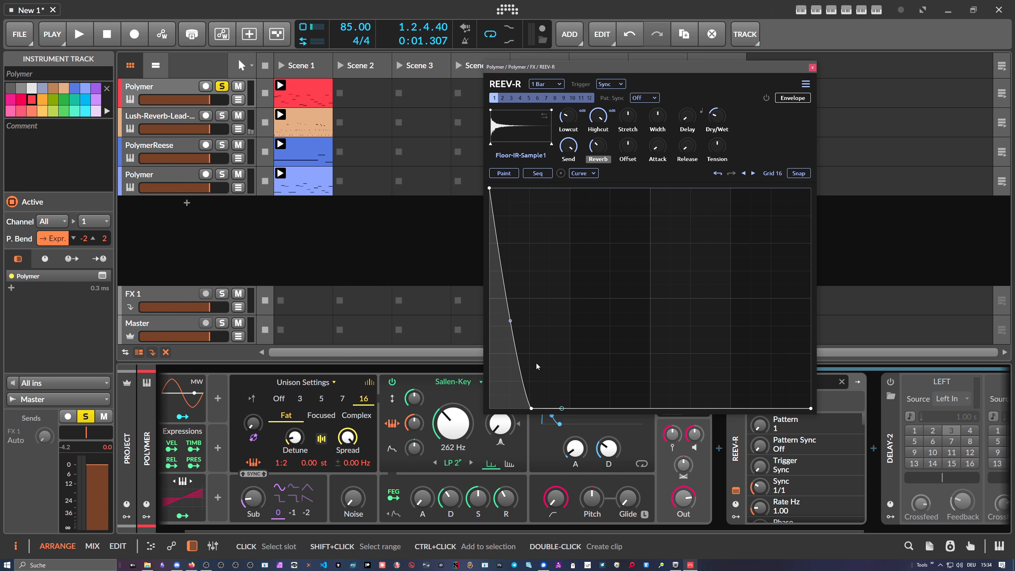
# - Flatten the Reverb envelope back to full level and switch to the Send envelope
pyautogui.moveTo(531, 409); pyautogui.dragTo(838, 161)
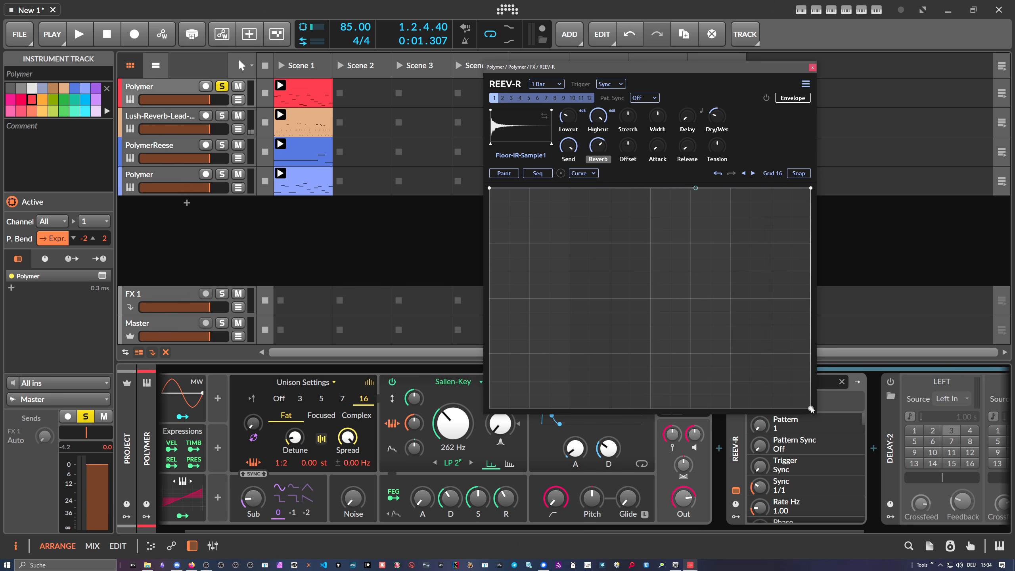
pyautogui.moveTo(571, 155)
pyautogui.mouseDown()
pyautogui.moveTo(571, 202)
pyautogui.moveTo(576, 114)
pyautogui.moveTo(573, 147)
pyautogui.mouseUp()
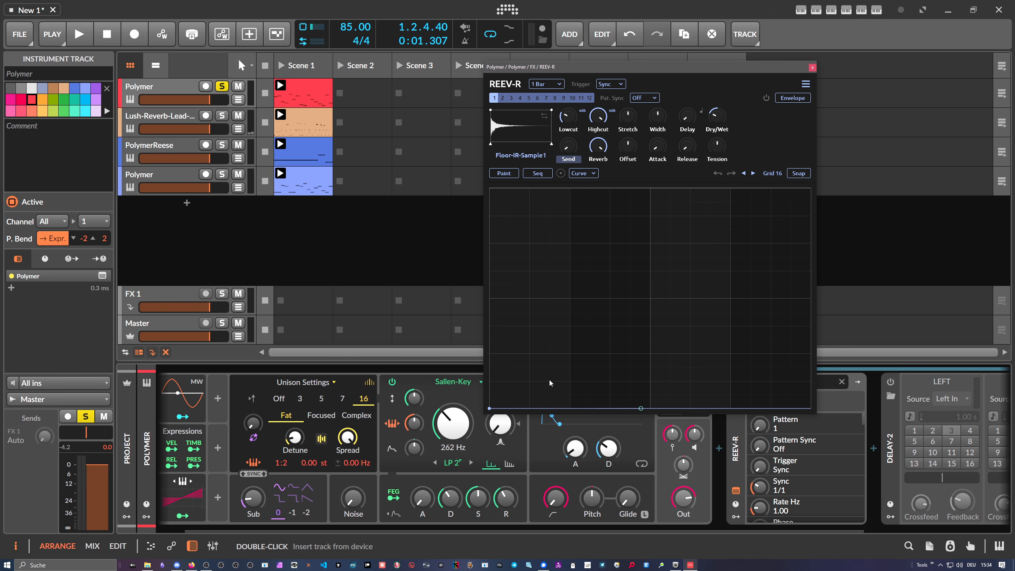
# - Add points to the empty Send envelope and raise one to full level, forming a peak early in the bar
pyautogui.doubleClick(572, 394)
pyautogui.moveTo(575, 399); pyautogui.dragTo(579, 412)
pyautogui.doubleClick(620, 314)
pyautogui.moveTo(620, 312); pyautogui.dragTo(604, 188)
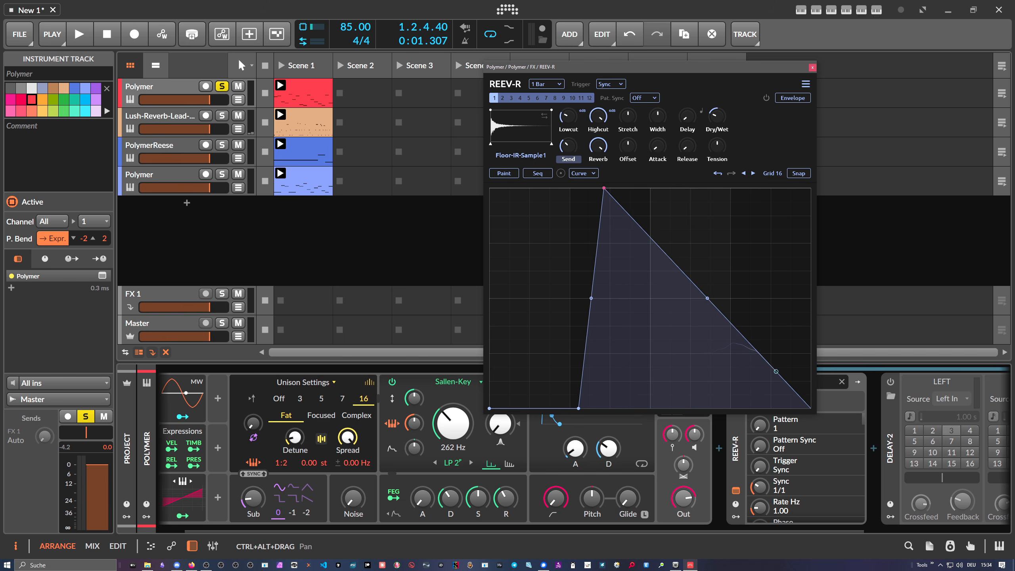
# - Add a point on the Send envelope's falling slope, pull it down to zero, and play the clip
pyautogui.doubleClick(649, 357)
pyautogui.moveTo(650, 357); pyautogui.dragTo(617, 408)
pyautogui.press('space')
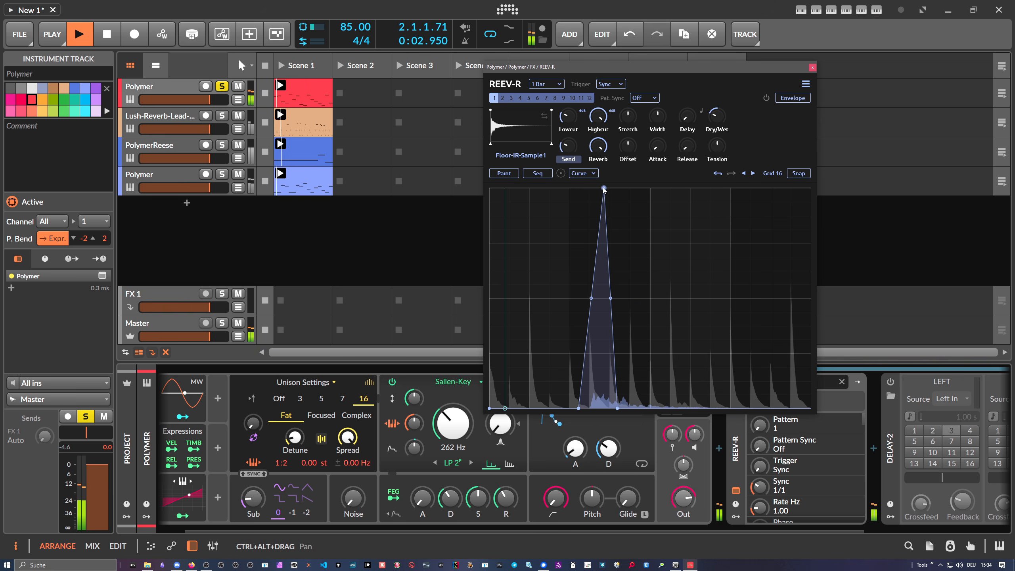
# - Move the Send envelope's peak earlier and its end point later, then stop playback and nudge the rise toward the bar's start
pyautogui.moveTo(604, 188); pyautogui.dragTo(579, 188)
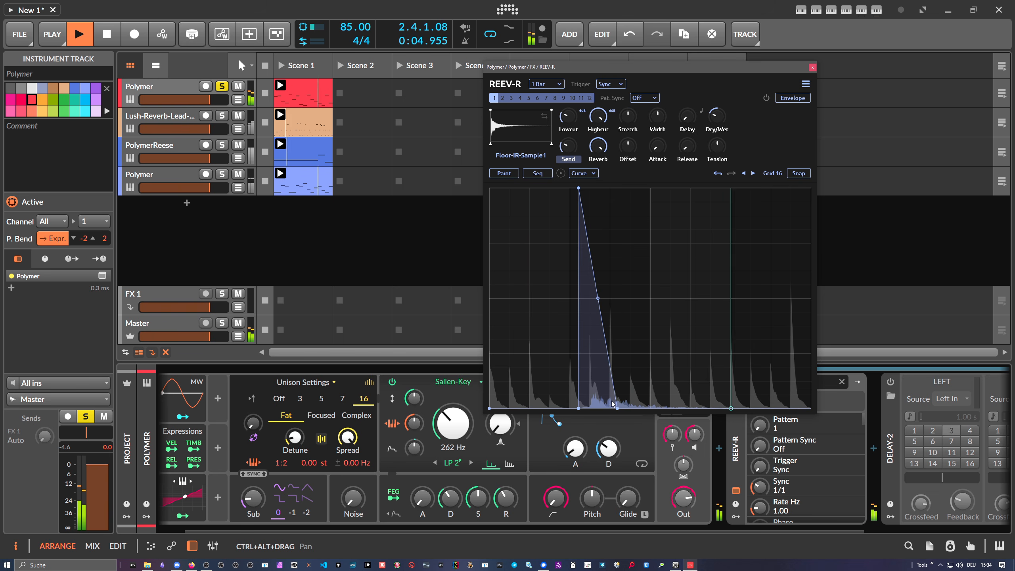
pyautogui.moveTo(620, 408); pyautogui.dragTo(644, 409)
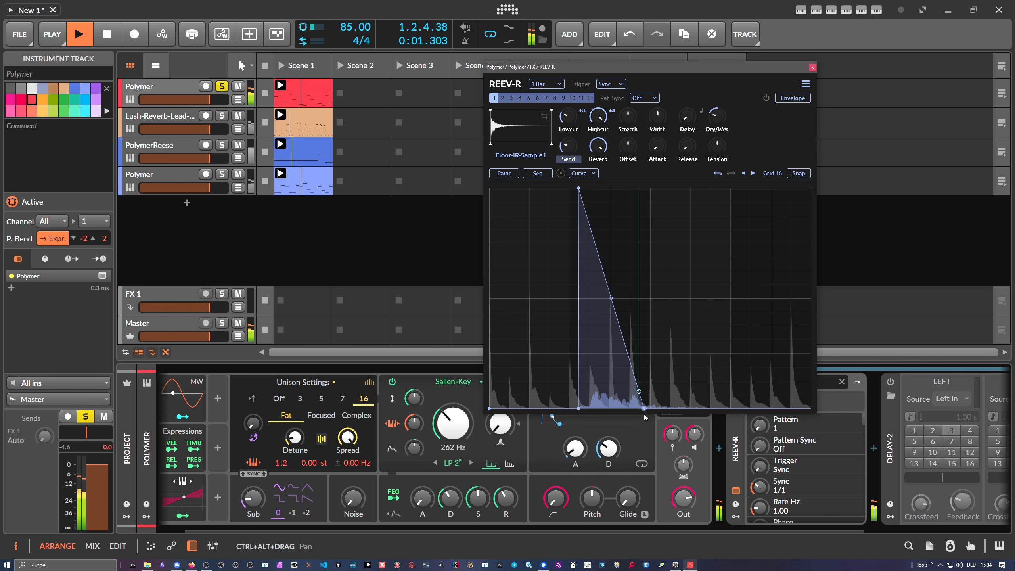
pyautogui.press('space')
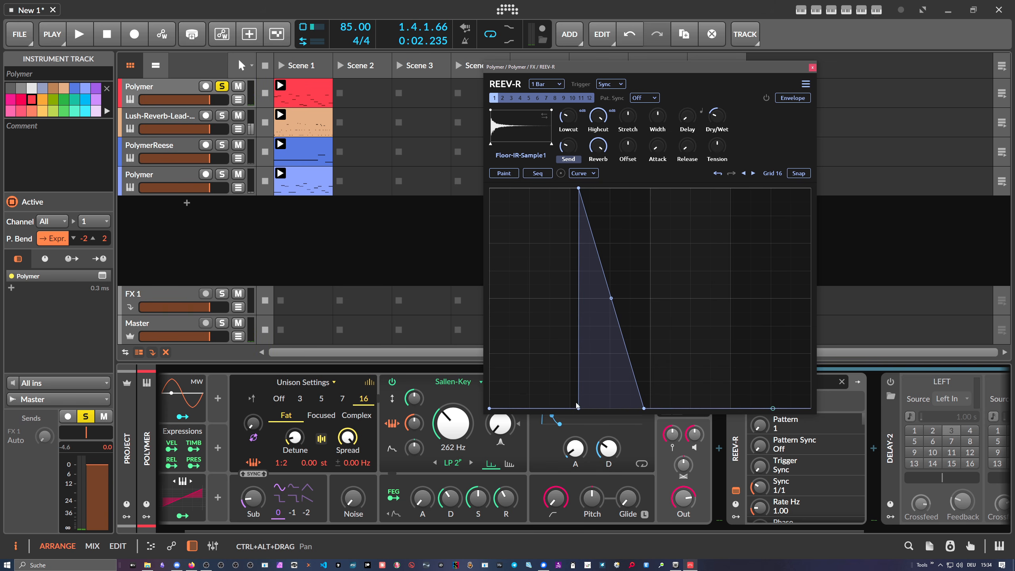
pyautogui.moveTo(578, 408); pyautogui.dragTo(573, 408)
pyautogui.moveTo(578, 188); pyautogui.dragTo(573, 188)
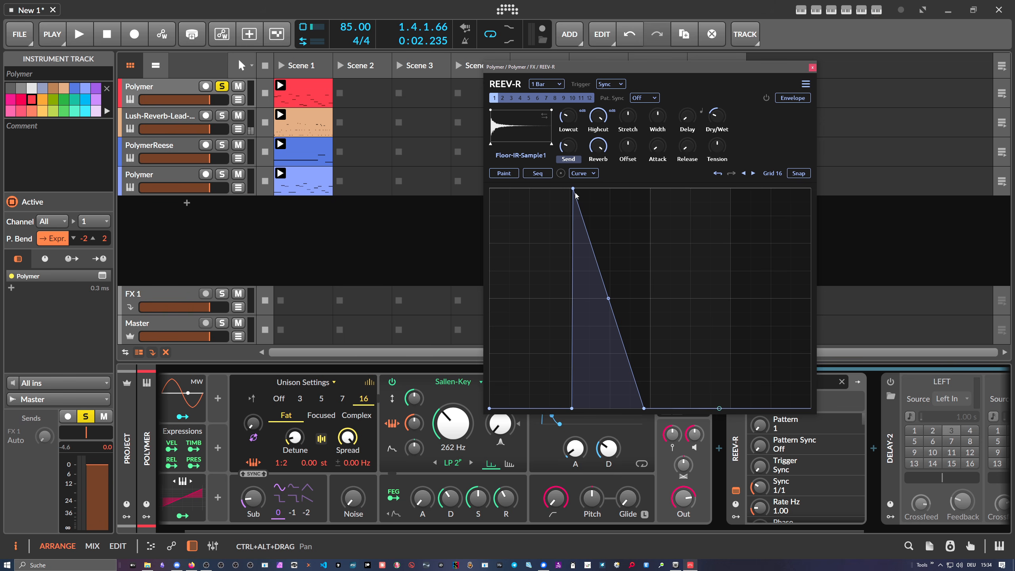
pyautogui.moveTo(573, 188); pyautogui.dragTo(572, 189)
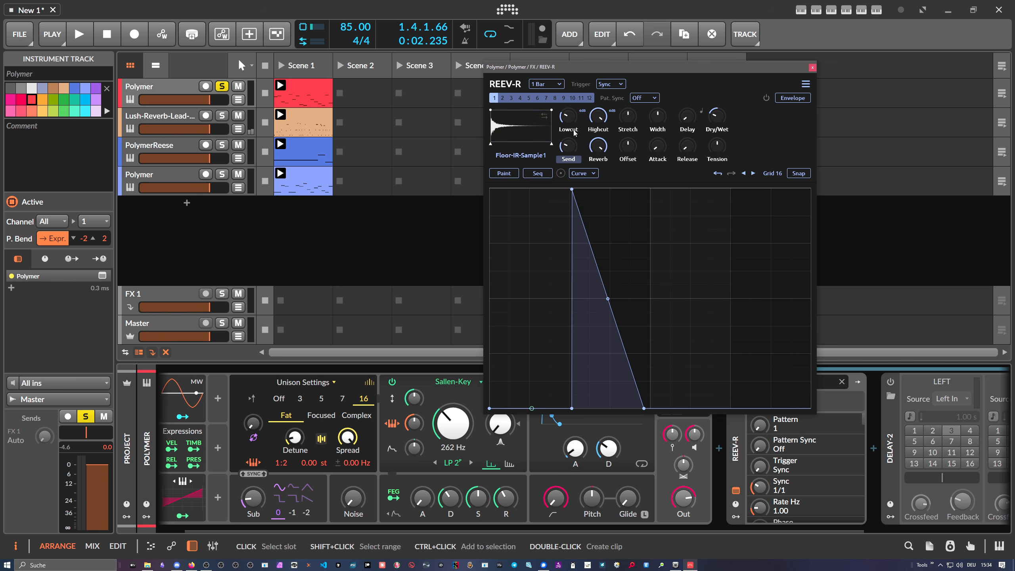
# - Play the clip and move the Send envelope's rising start point earlier to lengthen the attack, then stop
pyautogui.moveTo(628, 115); pyautogui.dragTo(630, 80)
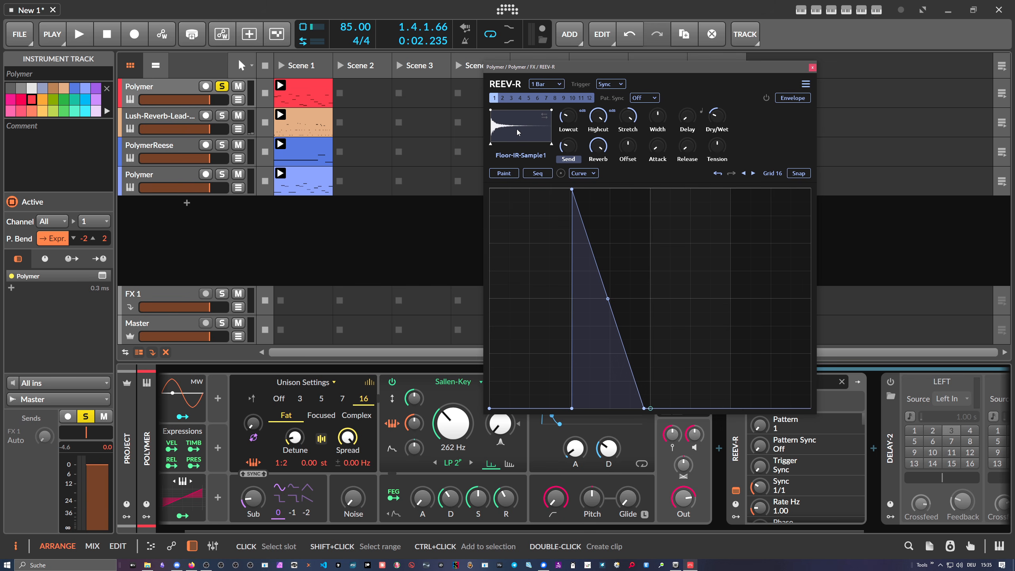
pyautogui.press('space')
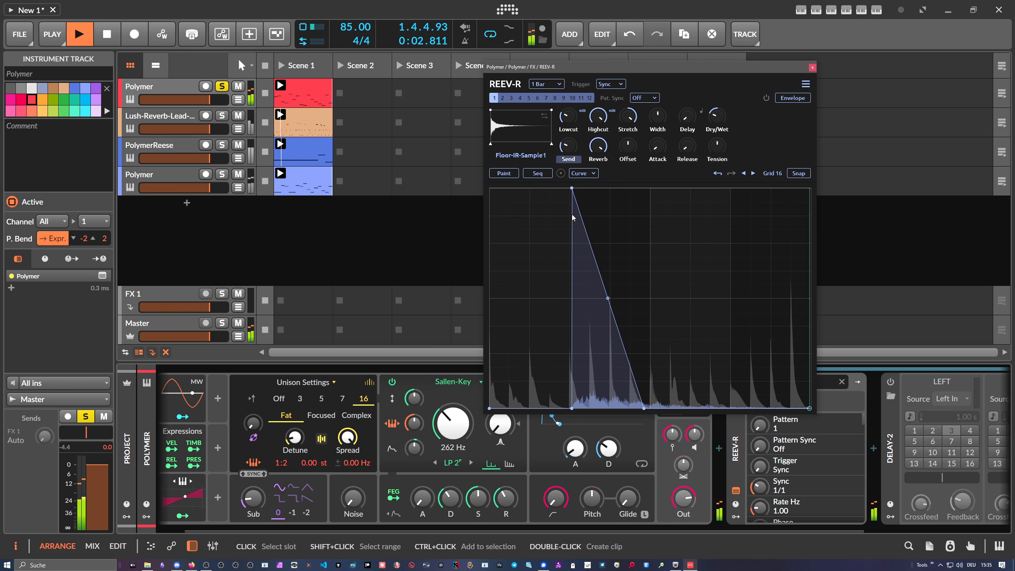
pyautogui.moveTo(572, 408); pyautogui.dragTo(558, 409)
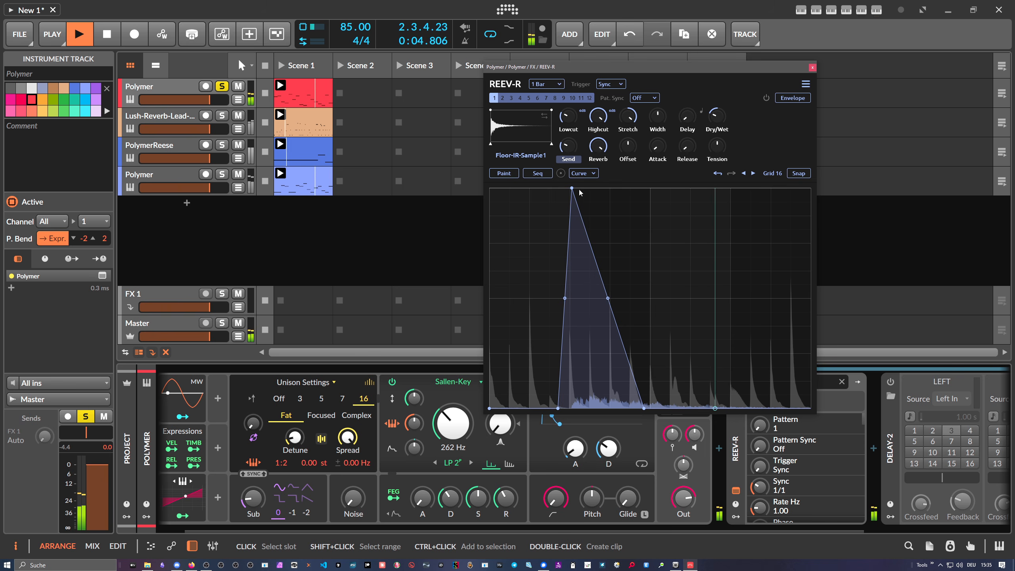
pyautogui.moveTo(572, 188); pyautogui.dragTo(570, 189)
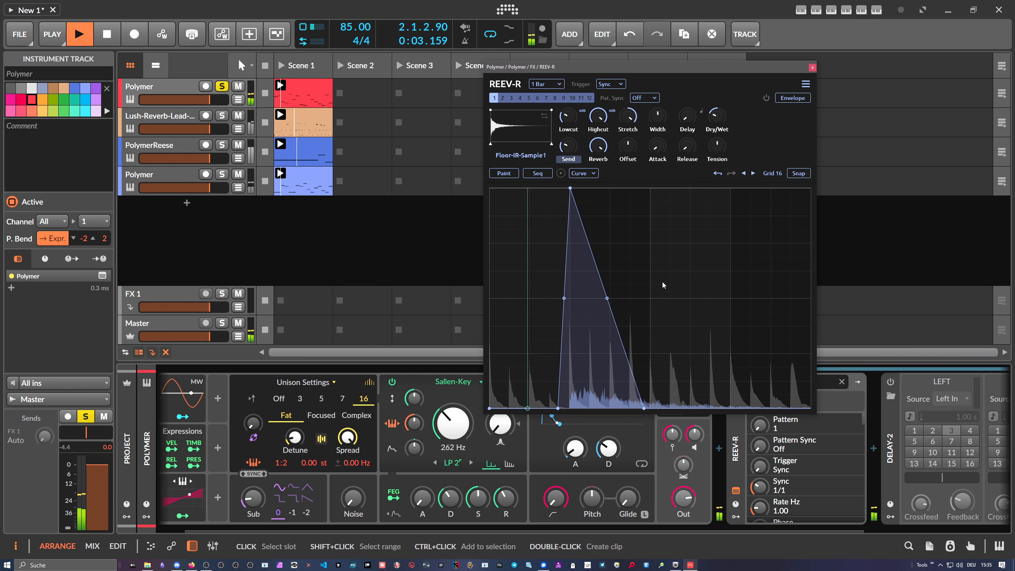
pyautogui.press('space')
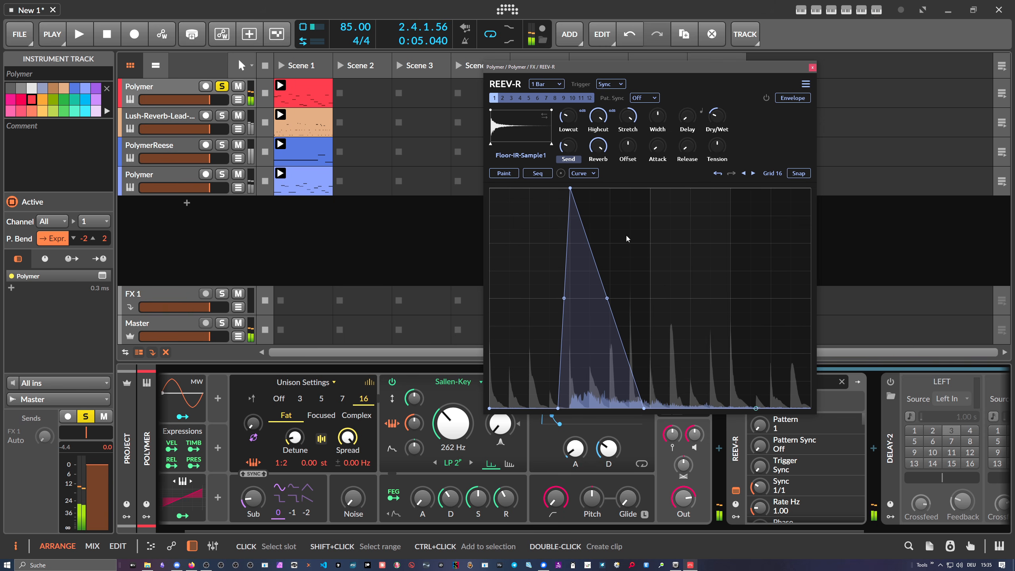
# - Open the impulse response browser to look through the available IR files, then close it
pyautogui.click(515, 158)
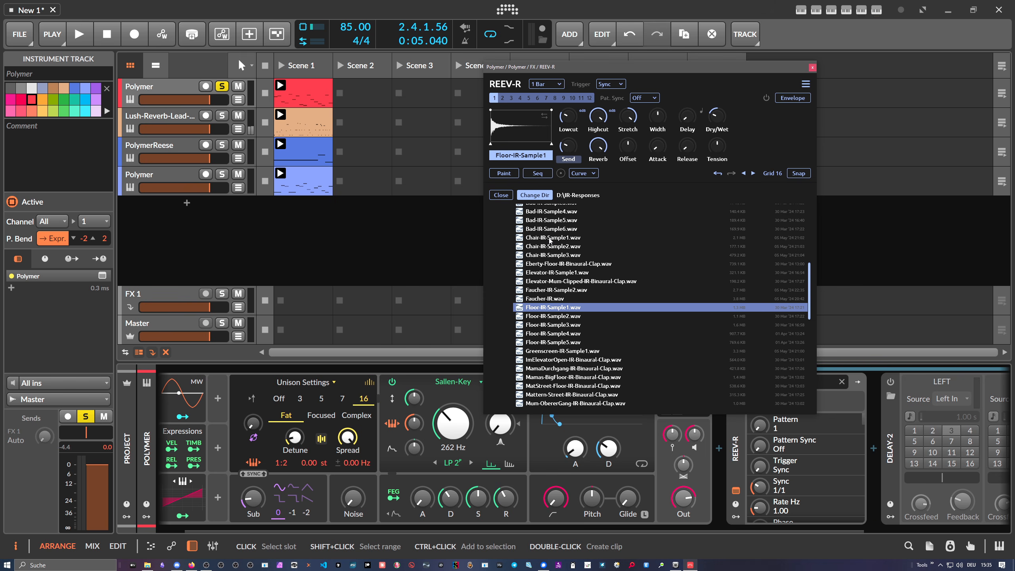
pyautogui.scroll(3, 553, 241)
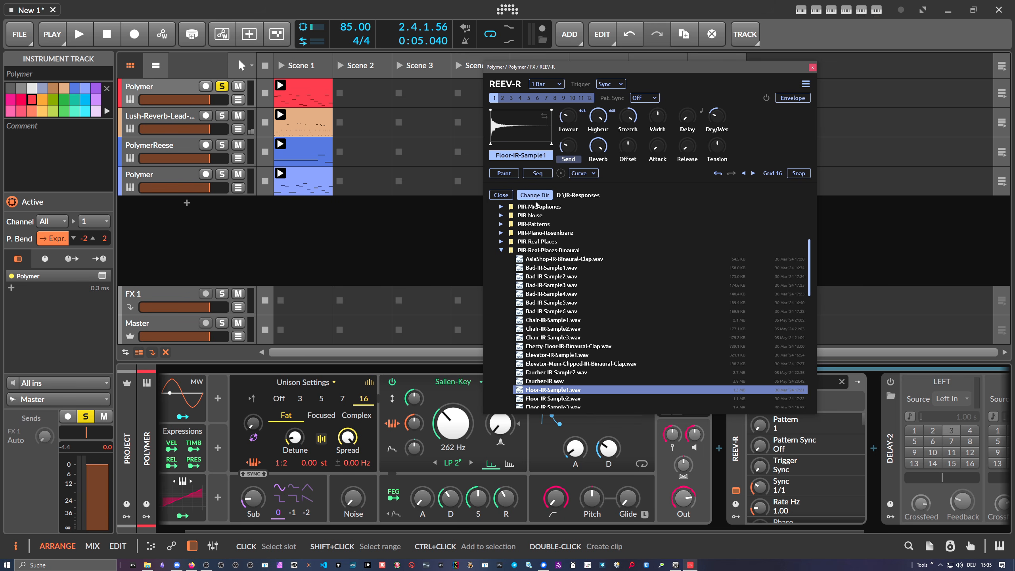
pyautogui.click(501, 195)
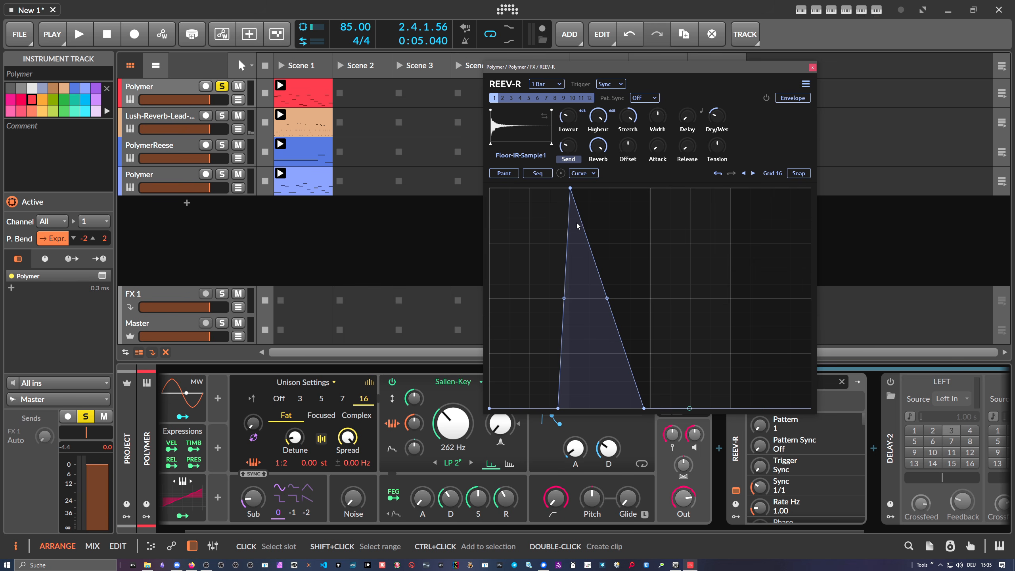
# - Shift the Send envelope's peak later and extend its end point further right
pyautogui.moveTo(570, 188); pyautogui.dragTo(589, 188)
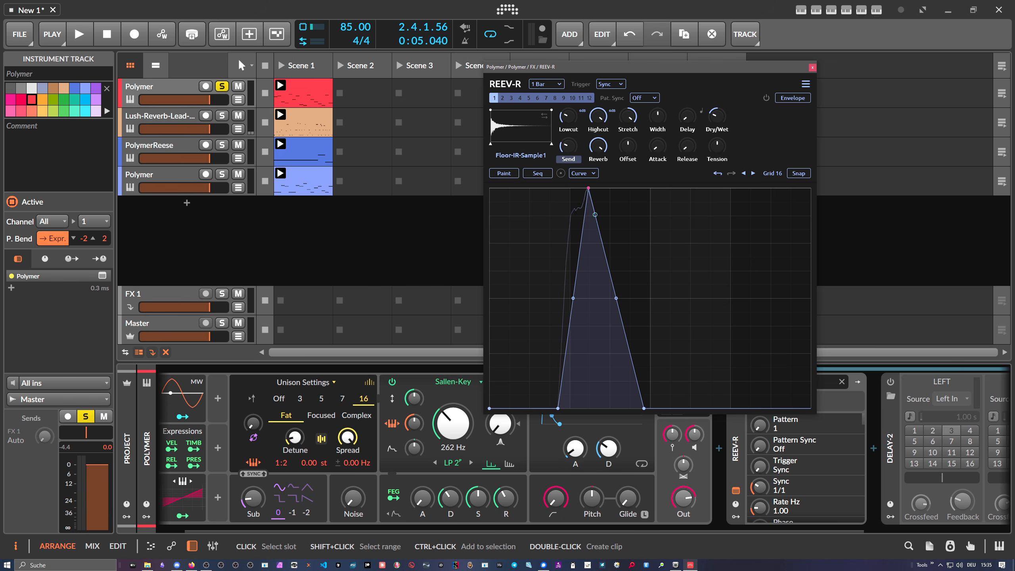
pyautogui.moveTo(644, 409); pyautogui.dragTo(670, 408)
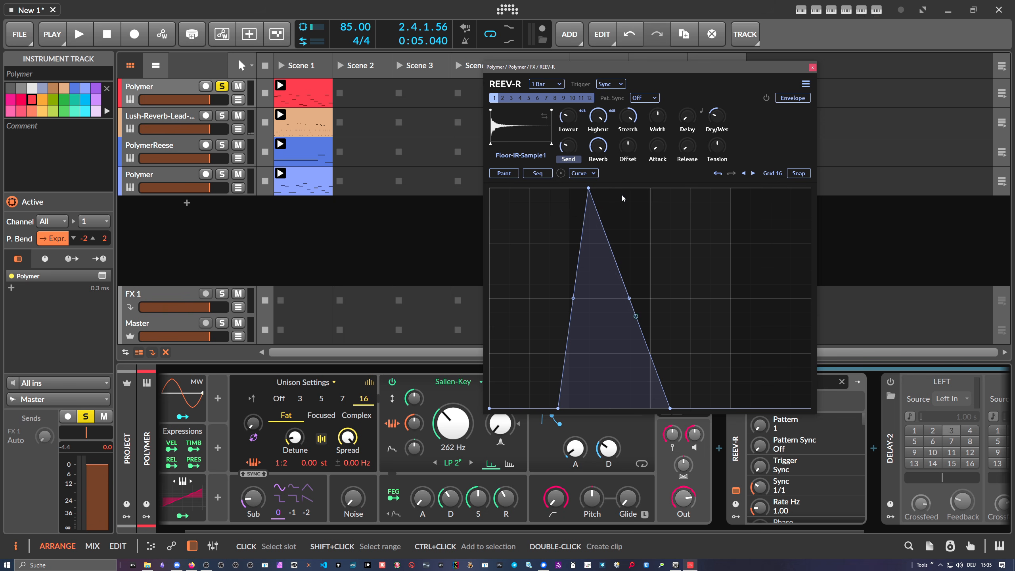
# - Replace the Send envelope with a randomly generated shape
pyautogui.click(805, 84)
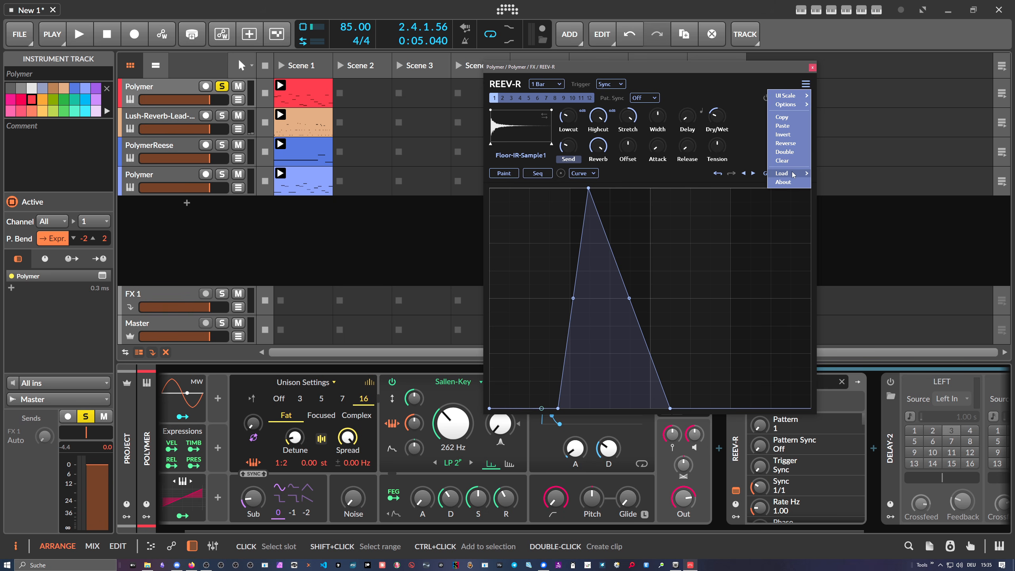
pyautogui.moveTo(794, 178)
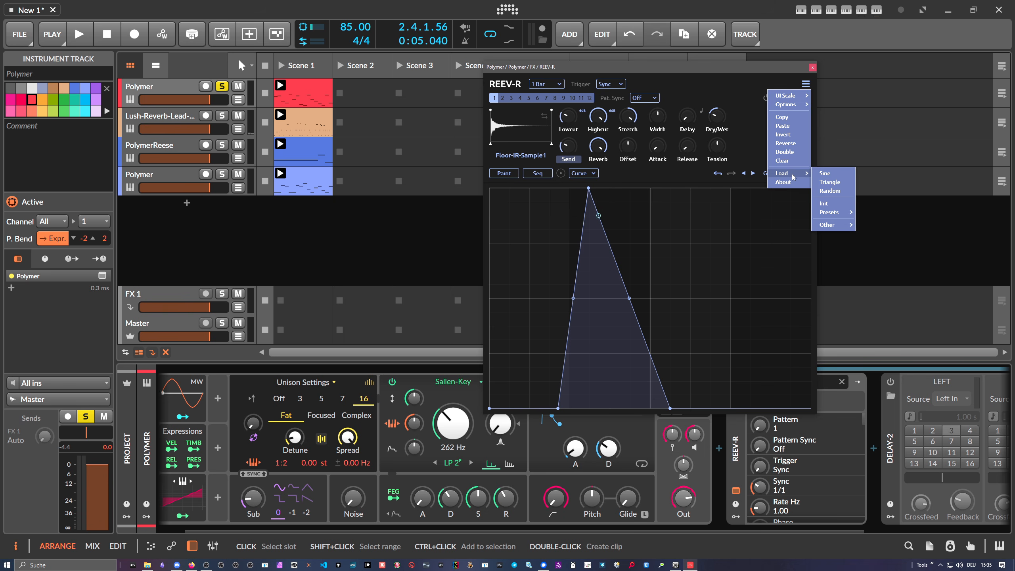
pyautogui.click(831, 191)
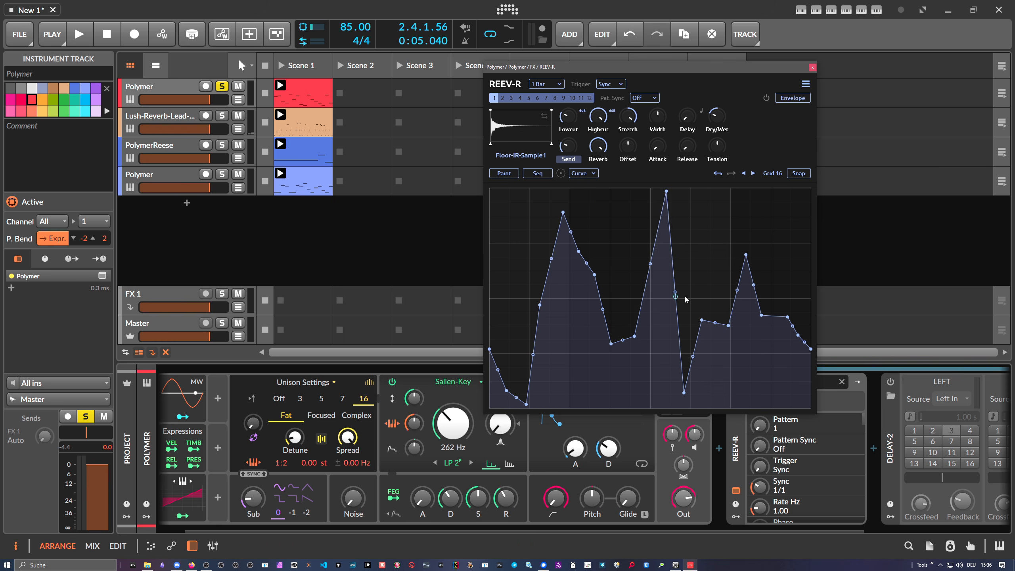
# - Generate a second random shape for the Send envelope
pyautogui.click(805, 85)
pyautogui.moveTo(792, 173)
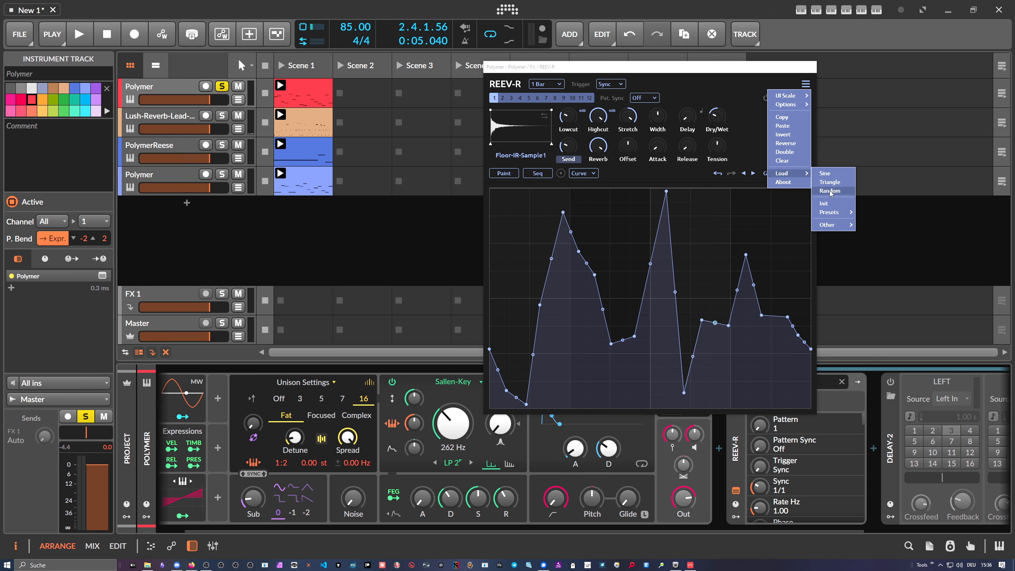
pyautogui.click(641, 89)
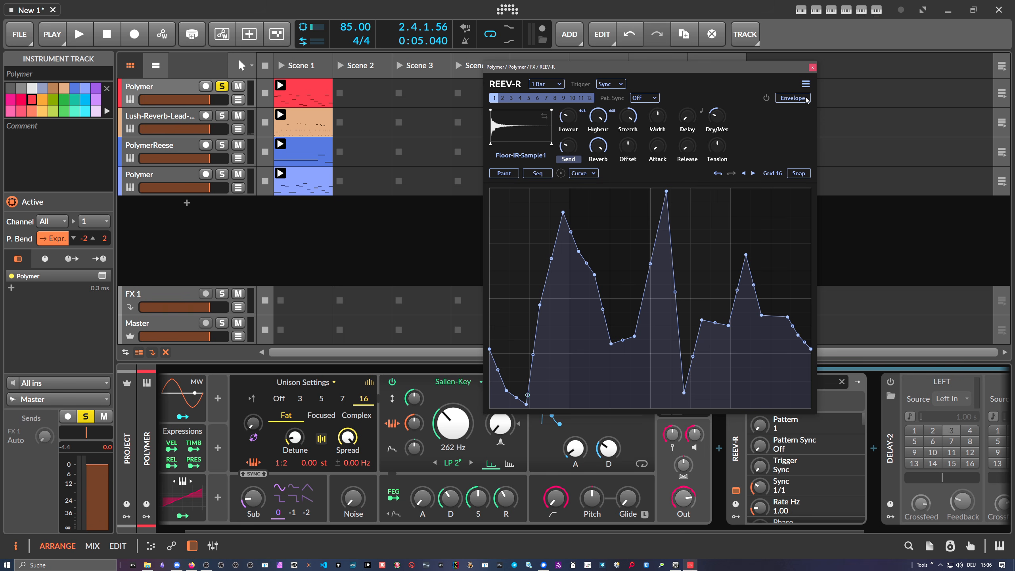
pyautogui.click(805, 84)
pyautogui.moveTo(793, 173)
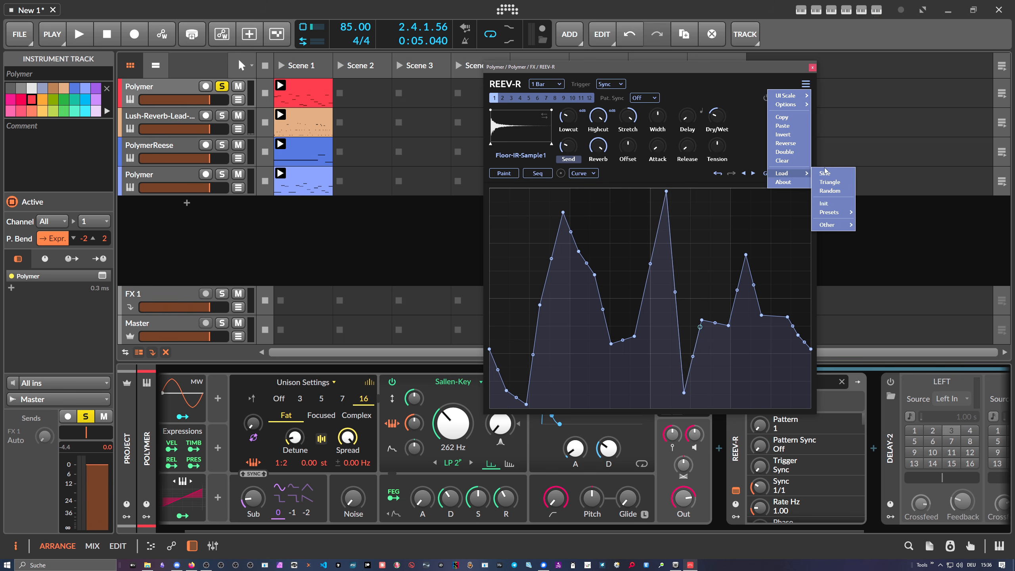
pyautogui.click(837, 192)
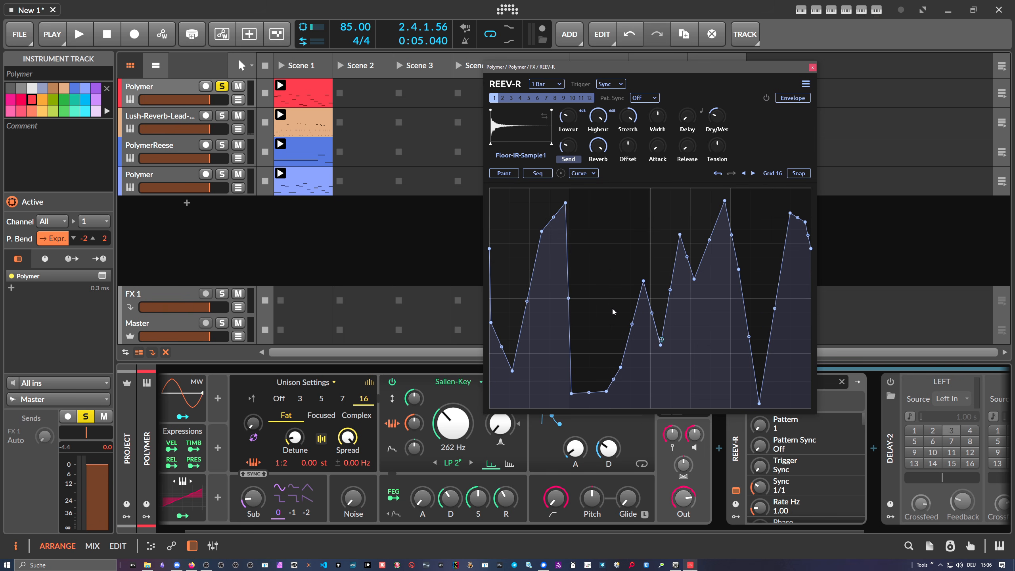
# - Generate a third random Send envelope shape and play the clip to hear it
pyautogui.click(807, 86)
pyautogui.moveTo(794, 174)
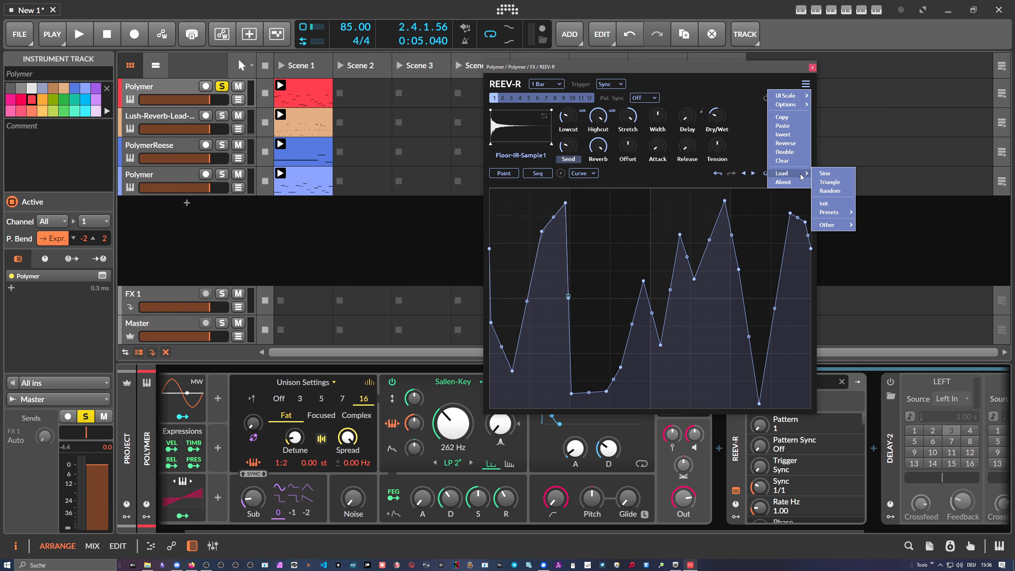
pyautogui.click(835, 192)
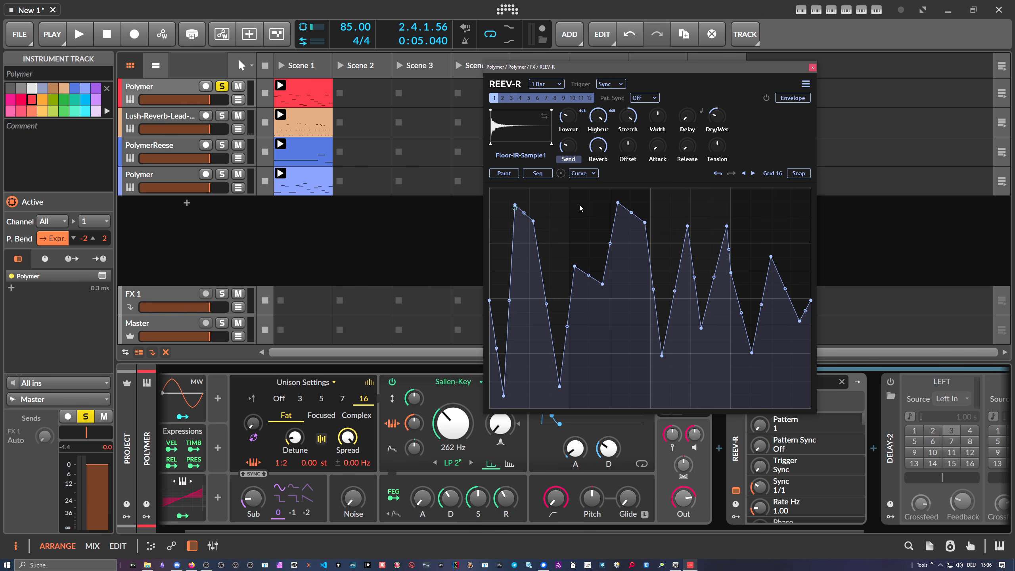
pyautogui.press('space')
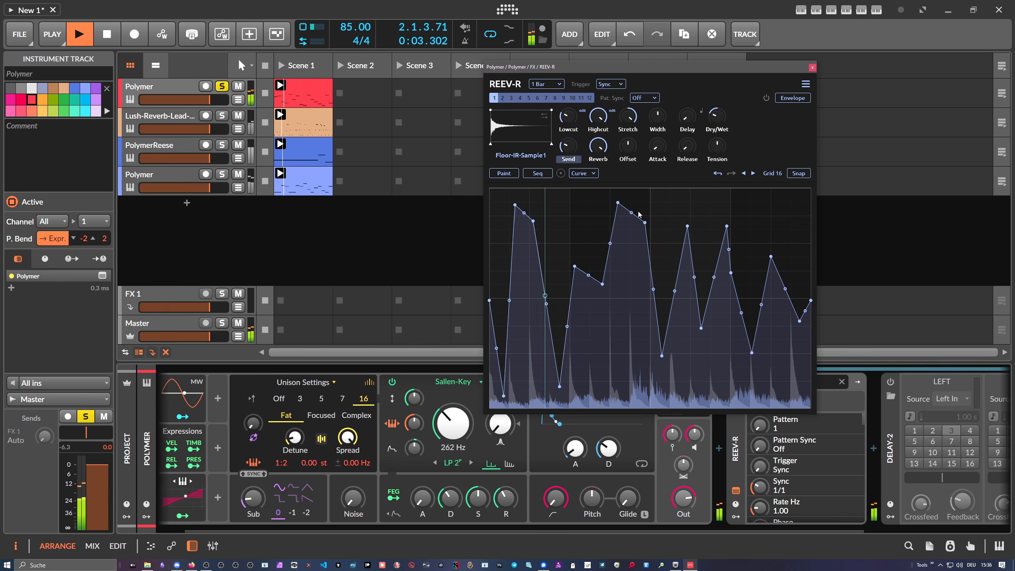
pyautogui.press('space')
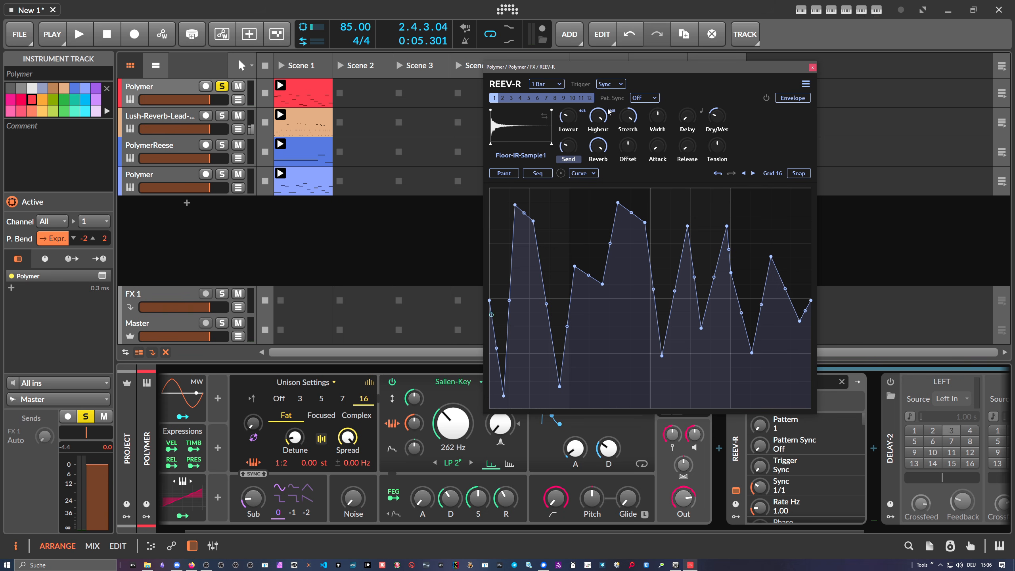
# - Turn up the Attack knob and adjust the Tension knob
pyautogui.moveTo(602, 77); pyautogui.dragTo(593, 75)
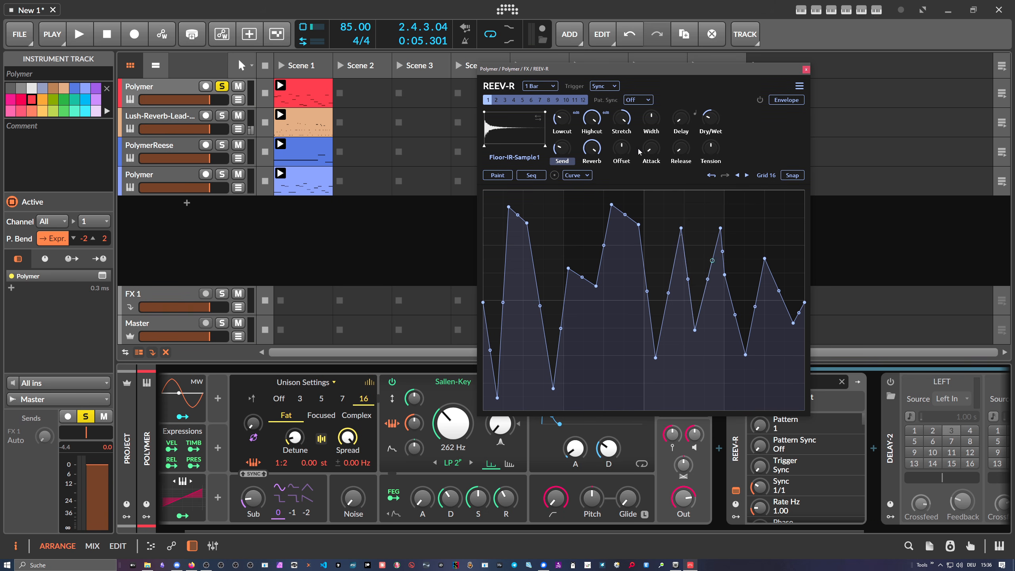
pyautogui.moveTo(651, 149); pyautogui.dragTo(680, 132)
pyautogui.moveTo(710, 149); pyautogui.dragTo(716, 164)
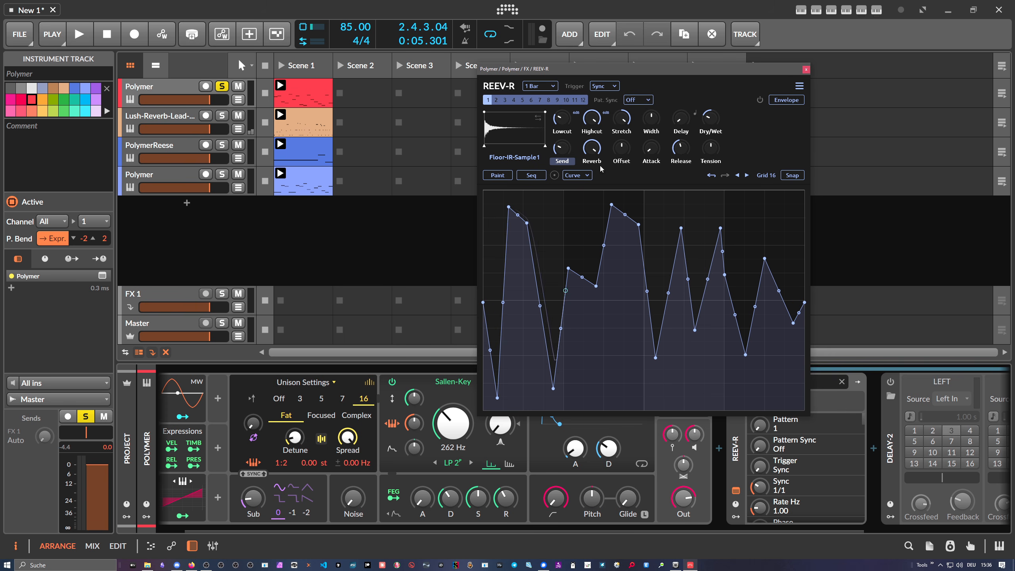
# - Switch the envelope editor to Seq mode to view it, then return to Paint mode
pyautogui.click(534, 176)
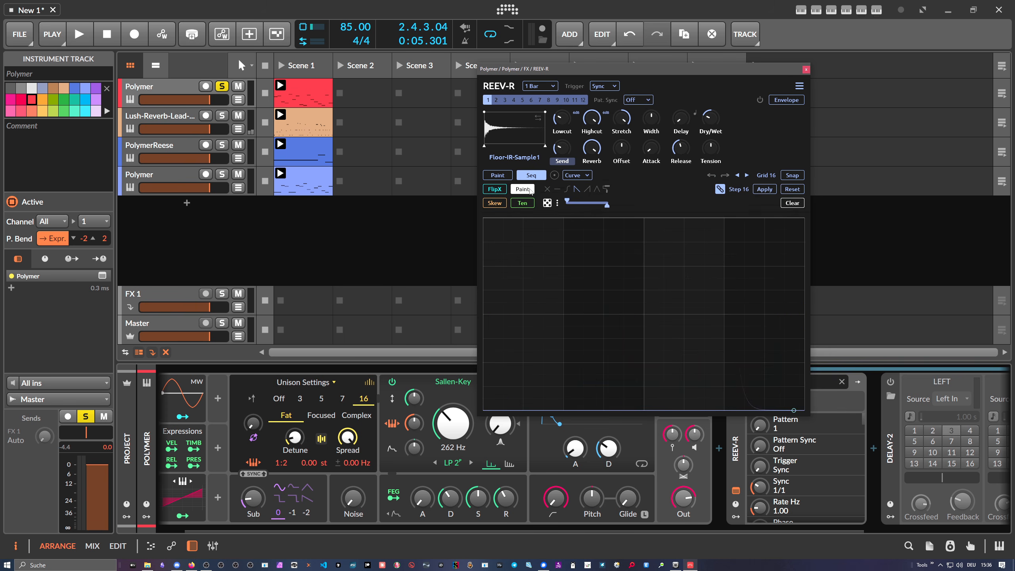
pyautogui.click(530, 190)
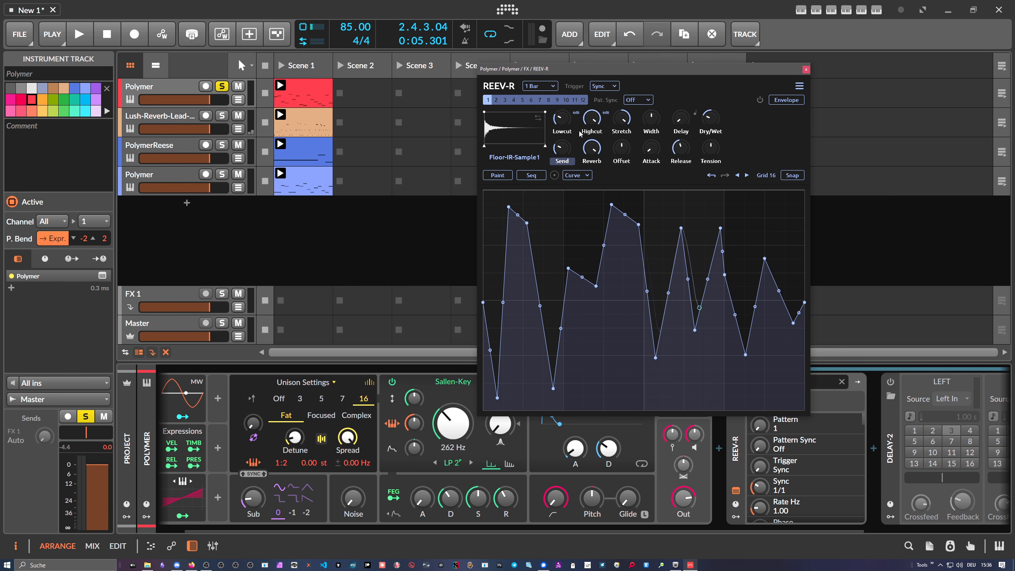
pyautogui.doubleClick(626, 124)
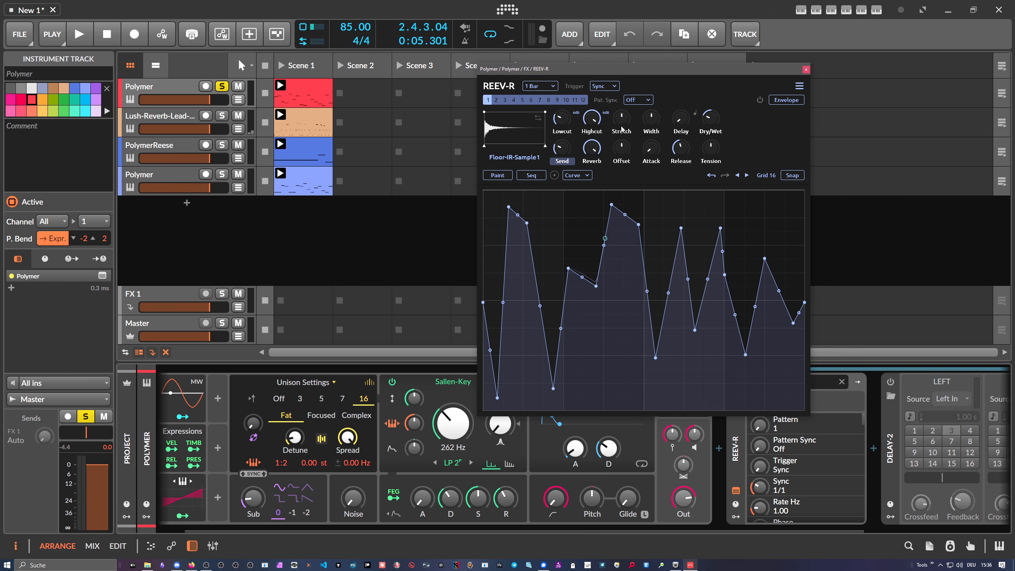
# - Lower the Send knob slightly and reverse the loaded impulse response
pyautogui.moveTo(563, 150)
pyautogui.mouseDown()
pyautogui.moveTo(563, 160)
pyautogui.moveTo(563, 138)
pyautogui.moveTo(566, 155)
pyautogui.mouseUp()
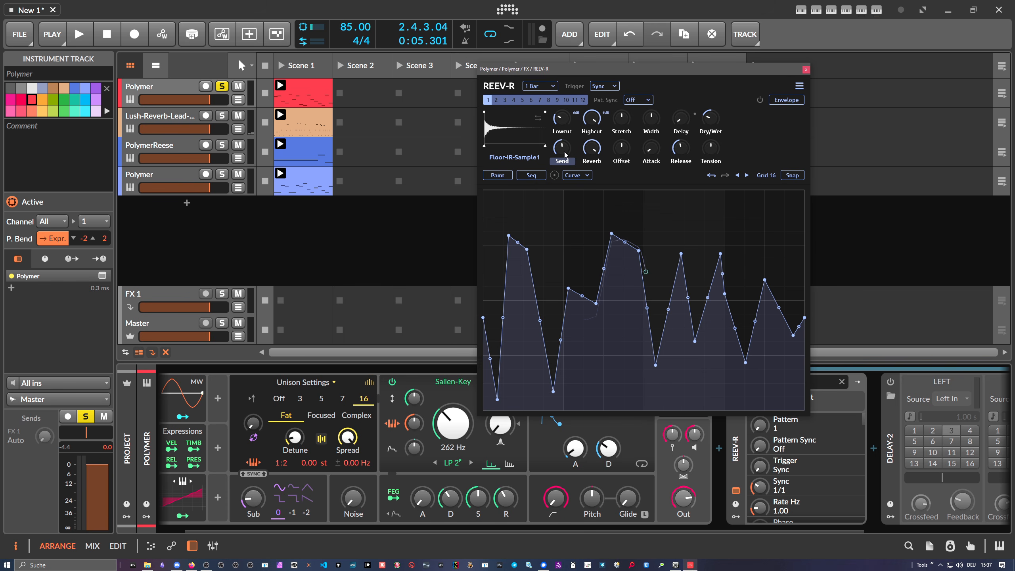
pyautogui.click(538, 118)
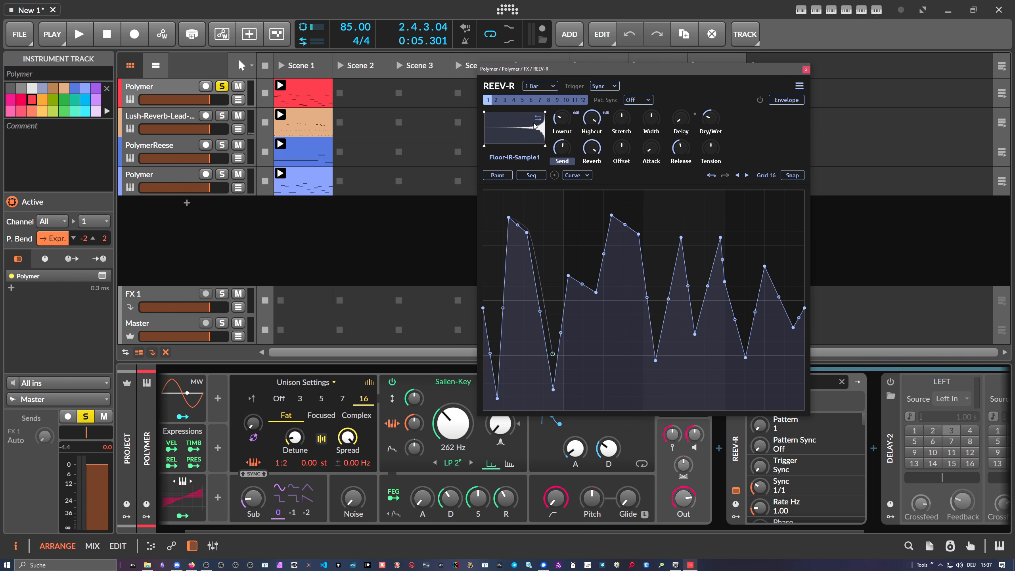
# - Play the clip and drag the impulse response's start trim handle inward
pyautogui.press('space')
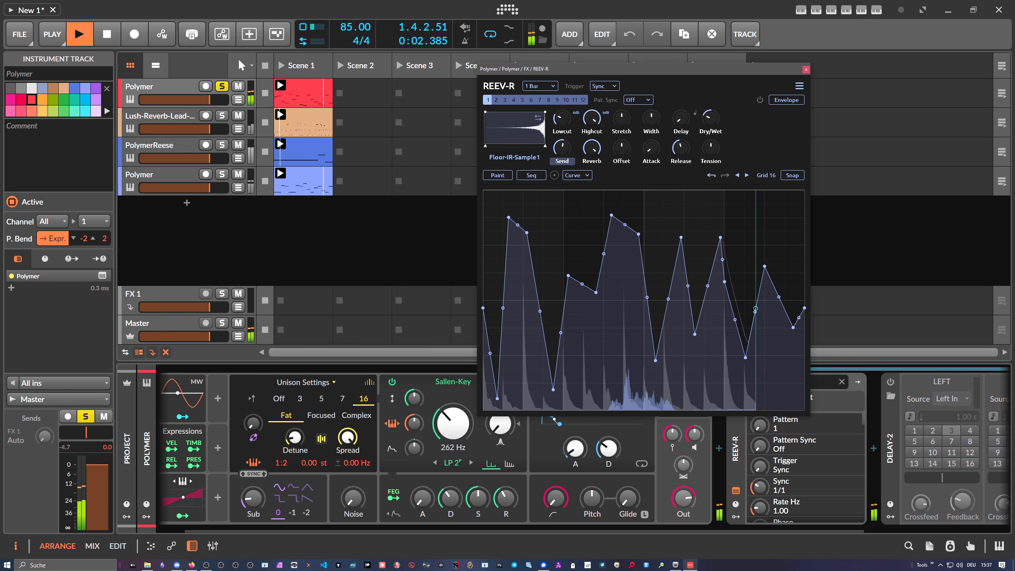
pyautogui.moveTo(485, 145); pyautogui.dragTo(545, 147)
# - Unsolo the Polymer track and switch off the impulse response's reverse option
pyautogui.click(221, 86)
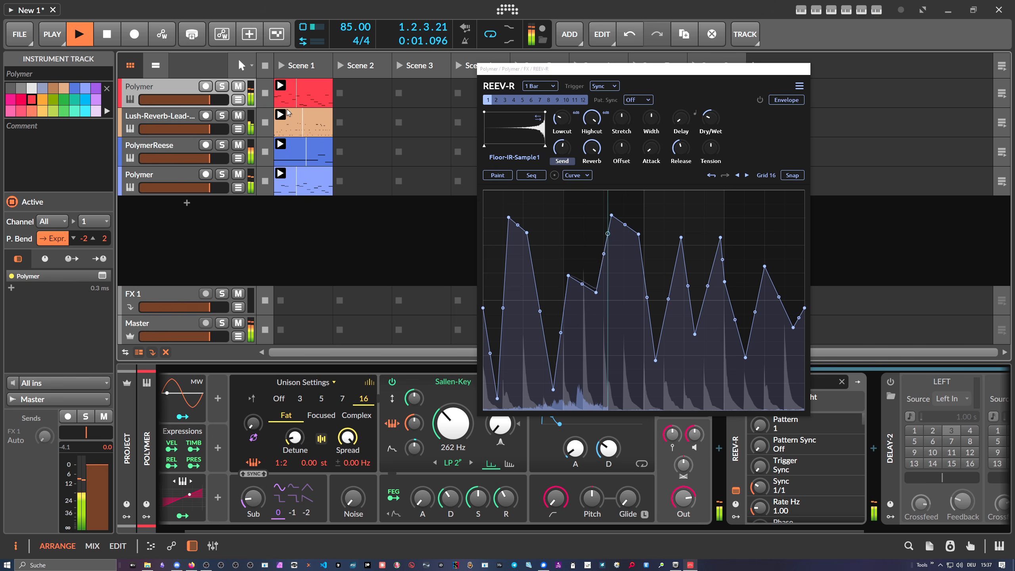
pyautogui.click(233, 145)
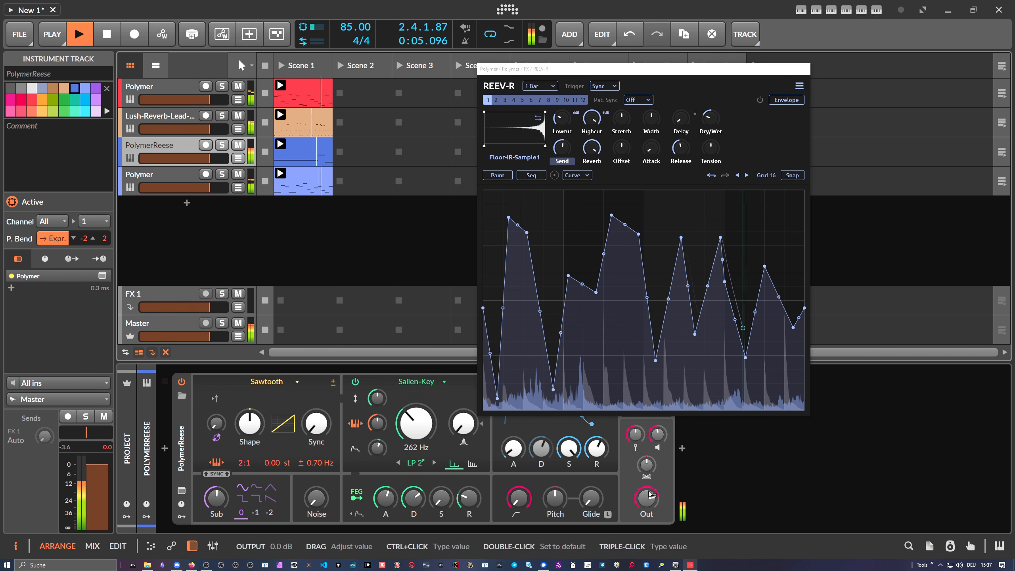
pyautogui.click(539, 118)
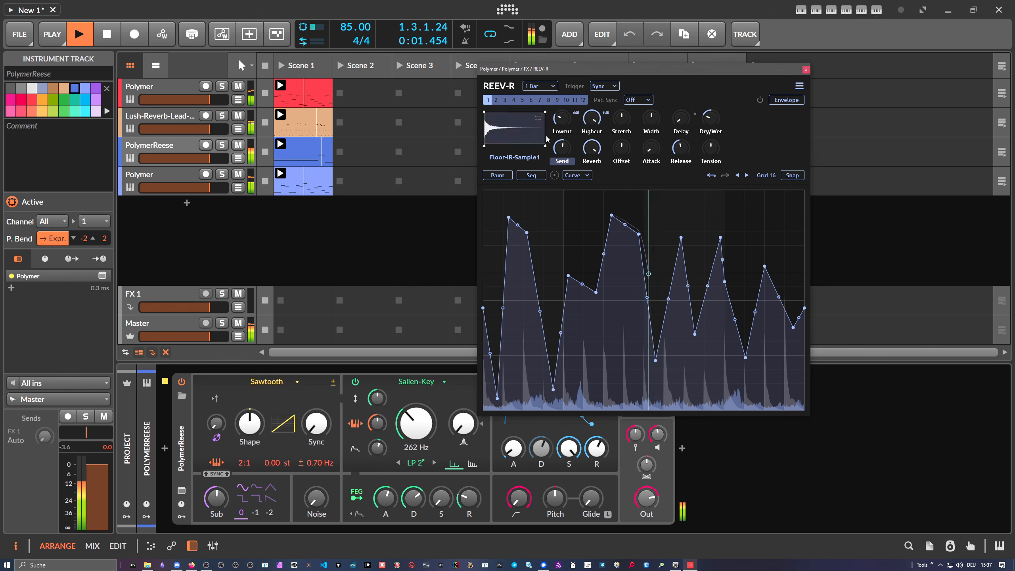
pyautogui.click(178, 87)
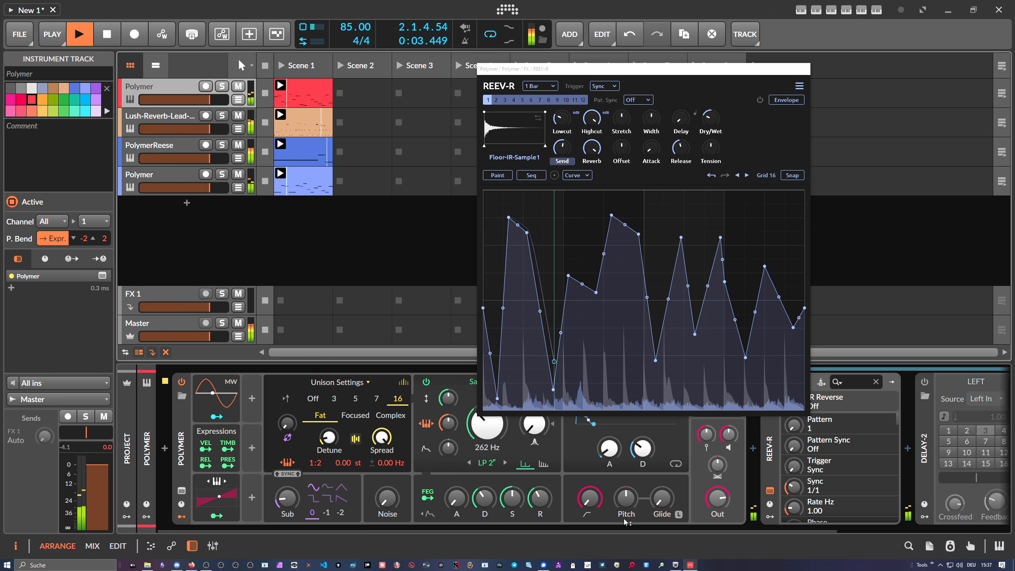
# - Lower the Mix of the Delay-2 device slightly and stop playback
pyautogui.scroll(-5, 624, 519)
pyautogui.moveTo(688, 69); pyautogui.dragTo(586, 57)
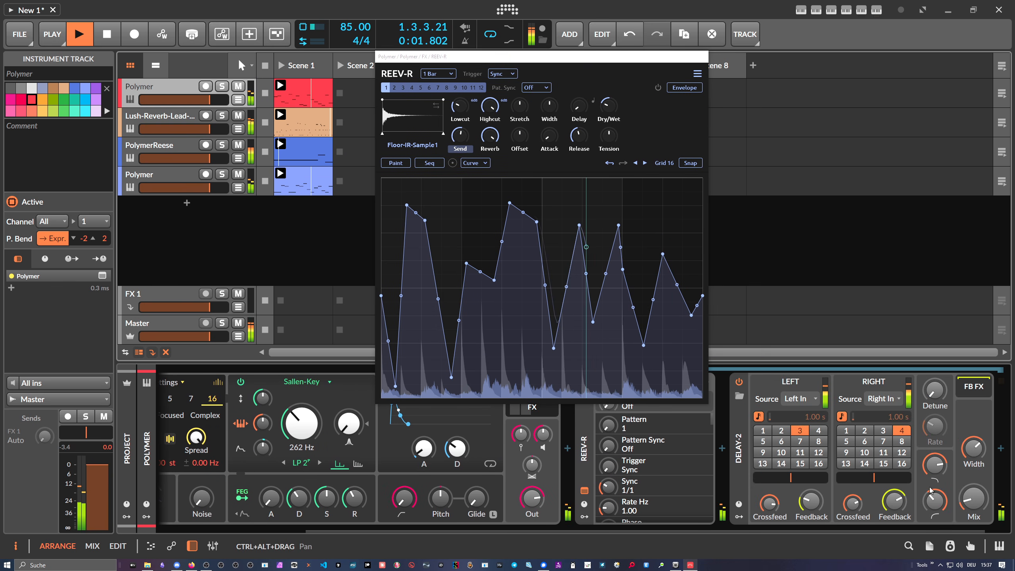
pyautogui.moveTo(968, 497); pyautogui.dragTo(968, 507)
pyautogui.press('space')
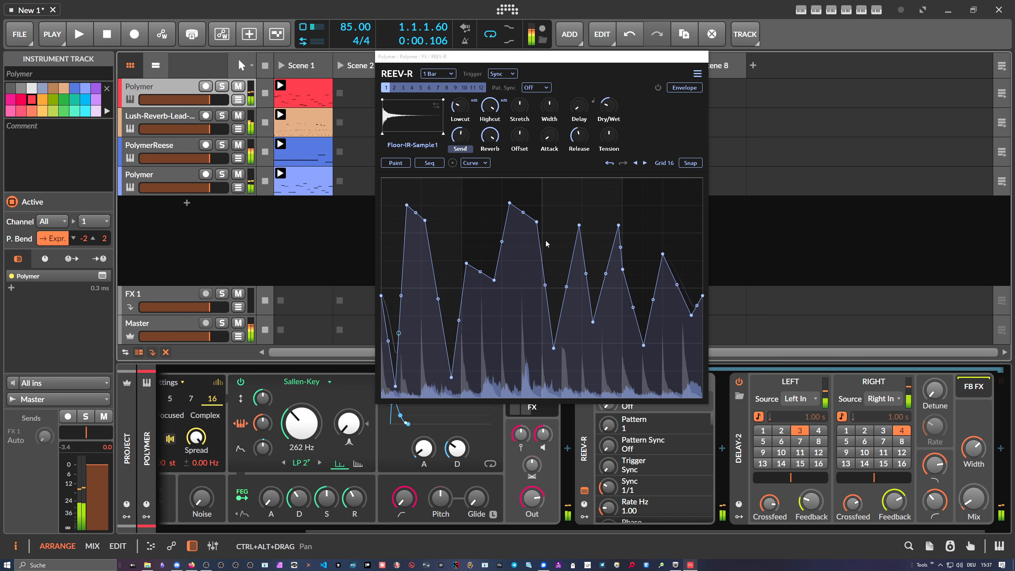
# - Solo the Polymer track and raise REEV-R's Delay time while the clip plays
pyautogui.click(222, 86)
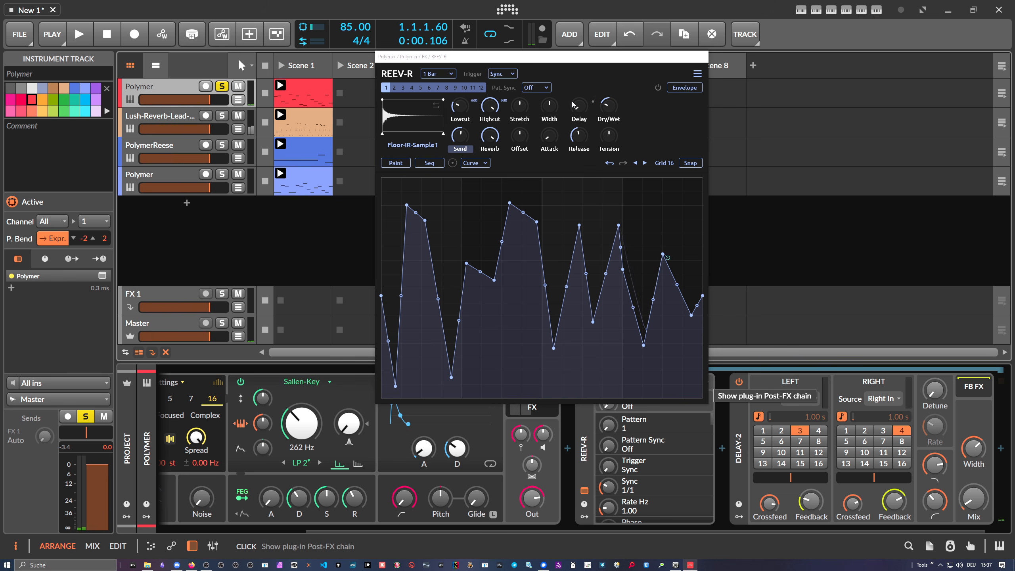
pyautogui.moveTo(579, 107); pyautogui.dragTo(579, 104)
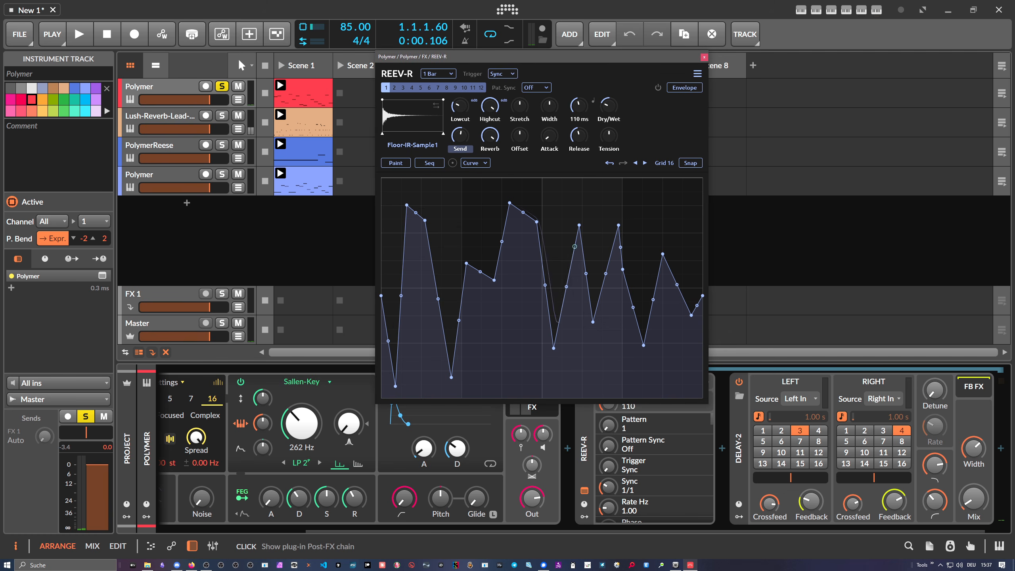
pyautogui.press('space')
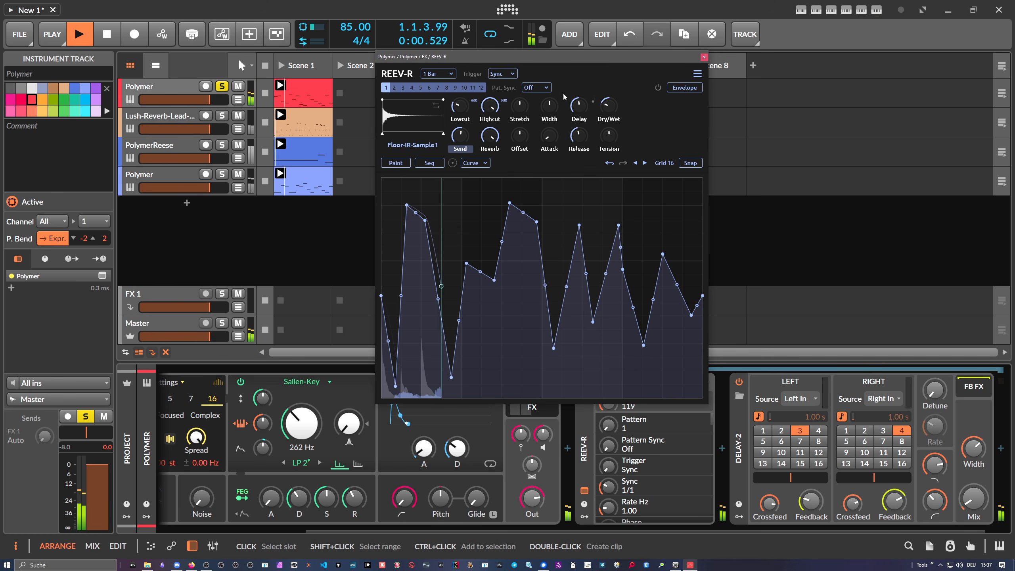
pyautogui.moveTo(578, 106)
pyautogui.mouseDown()
pyautogui.moveTo(578, 76)
pyautogui.moveTo(609, 89)
pyautogui.moveTo(579, 99)
pyautogui.mouseUp()
pyautogui.press('space')
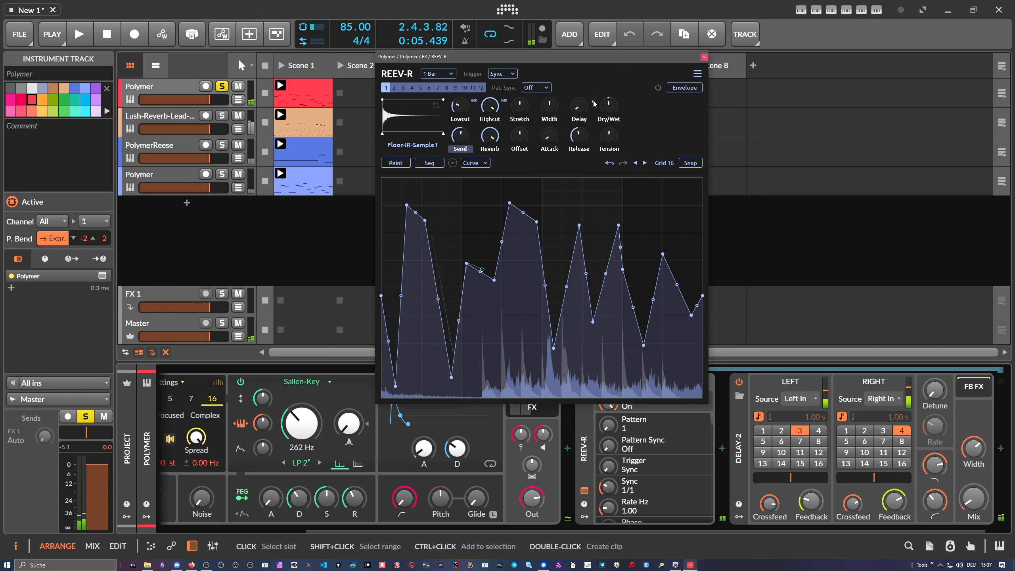
# - Switch REEV-R's Delay to a synced value of 1/8t and start playback
pyautogui.doubleClick(578, 106)
pyautogui.moveTo(579, 106); pyautogui.dragTo(578, 72)
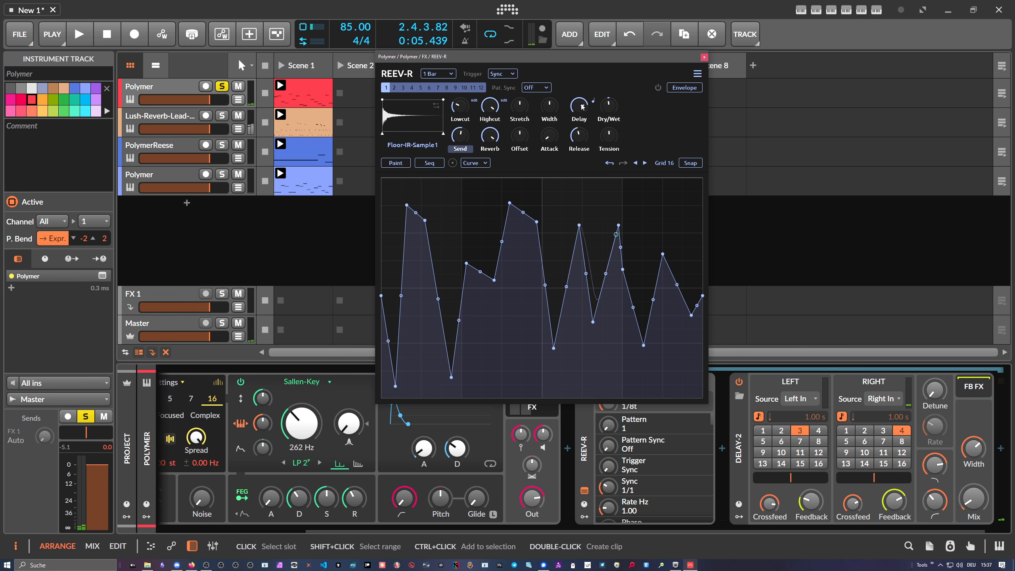
pyautogui.press('space')
# - Nudge the impulse response's start trim handle slightly and stop playback
pyautogui.moveTo(485, 138)
pyautogui.mouseDown()
pyautogui.moveTo(486, 164)
pyautogui.moveTo(490, 122)
pyautogui.moveTo(492, 138)
pyautogui.mouseUp()
pyautogui.press('space')
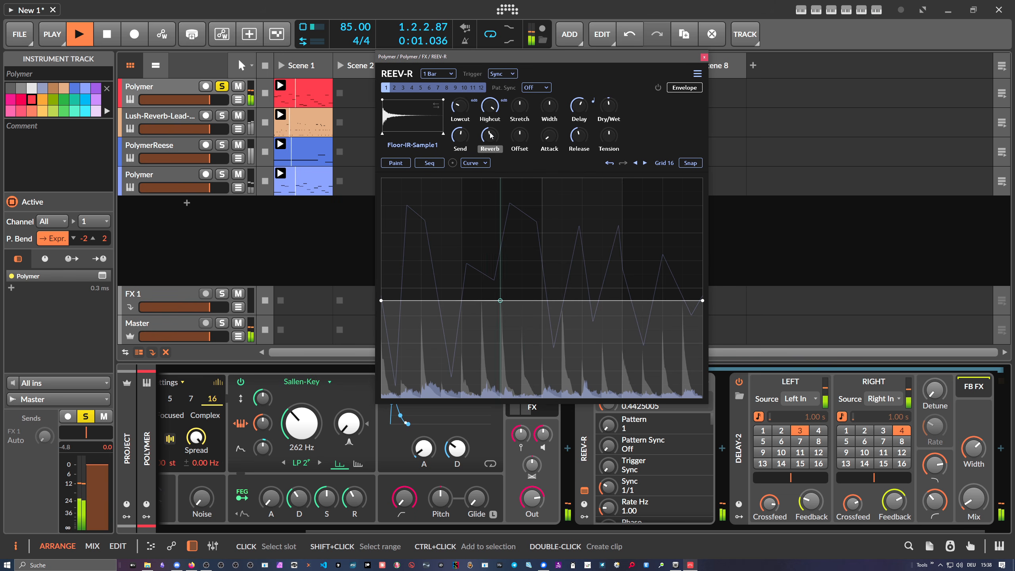
# - Clear the Send envelope and raise the Send knob near its maximum
pyautogui.rightClick(483, 185)
pyautogui.click(514, 226)
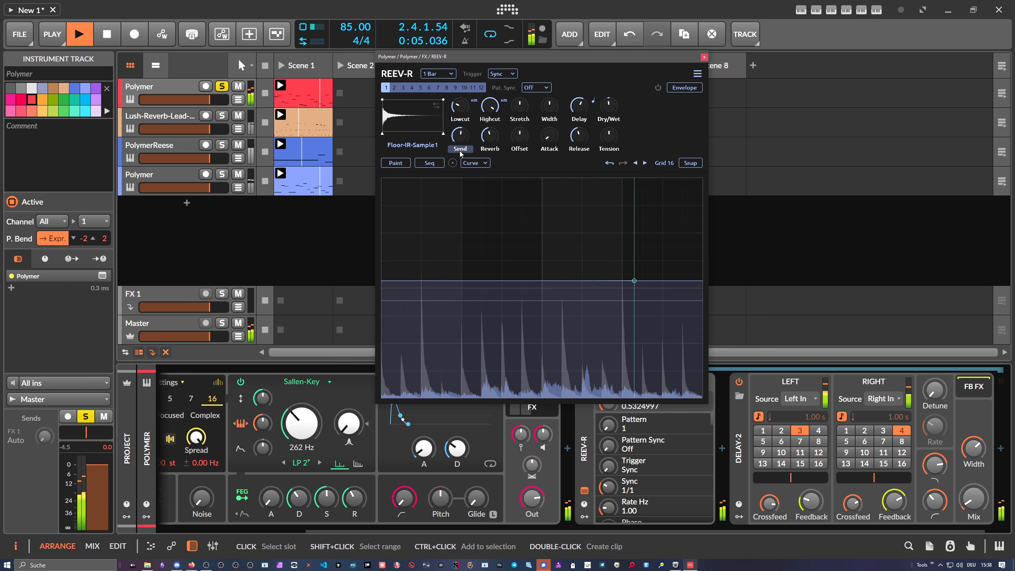
pyautogui.moveTo(460, 136); pyautogui.dragTo(460, 114)
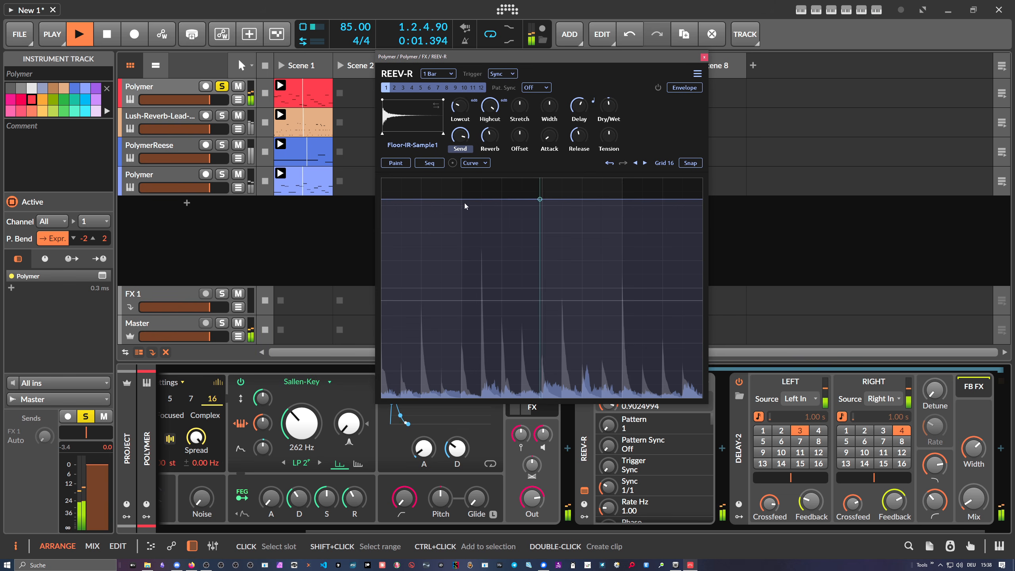
# - Draw a V-shaped Send envelope dipping to the bottom then peaking at the top, with Snap enabled
pyautogui.click(457, 328)
pyautogui.doubleClick(560, 234)
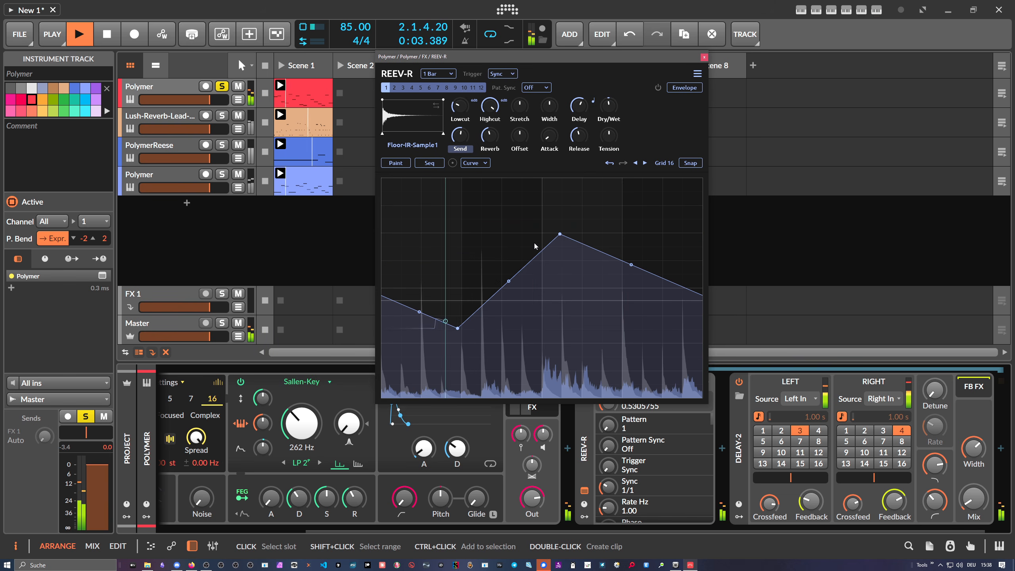
pyautogui.moveTo(457, 329); pyautogui.dragTo(457, 358)
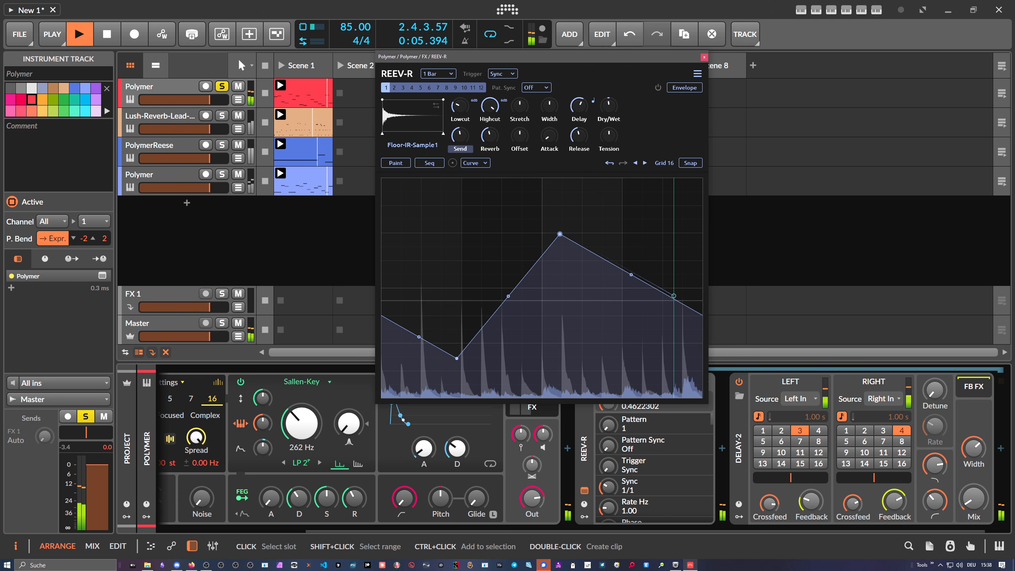
pyautogui.moveTo(560, 234); pyautogui.dragTo(622, 178)
pyautogui.click(691, 162)
pyautogui.moveTo(459, 360); pyautogui.dragTo(461, 398)
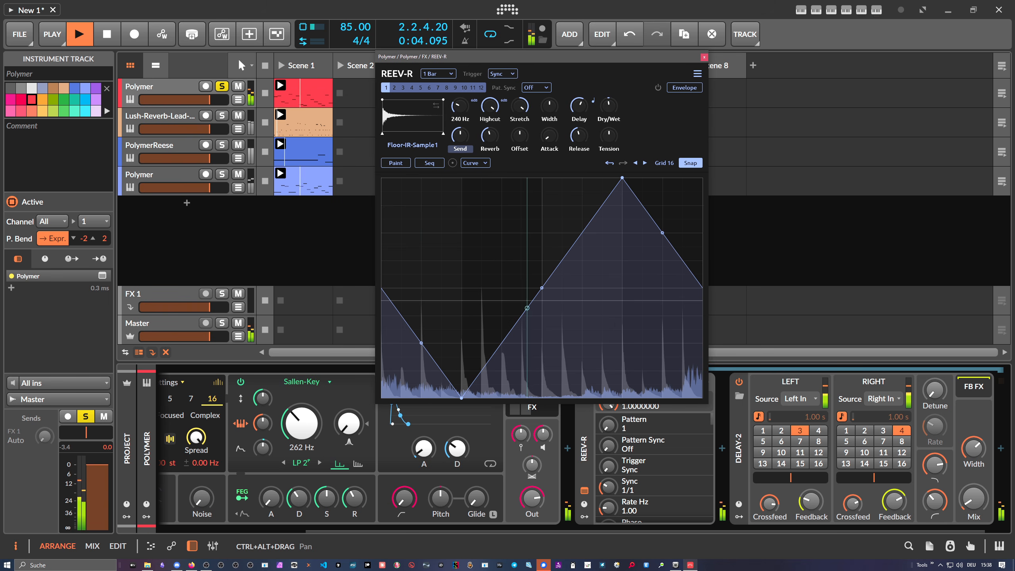
# - Raise the Lowcut to about 240 Hz and set the synced Delay to 1/8
pyautogui.moveTo(460, 106); pyautogui.dragTo(490, 122)
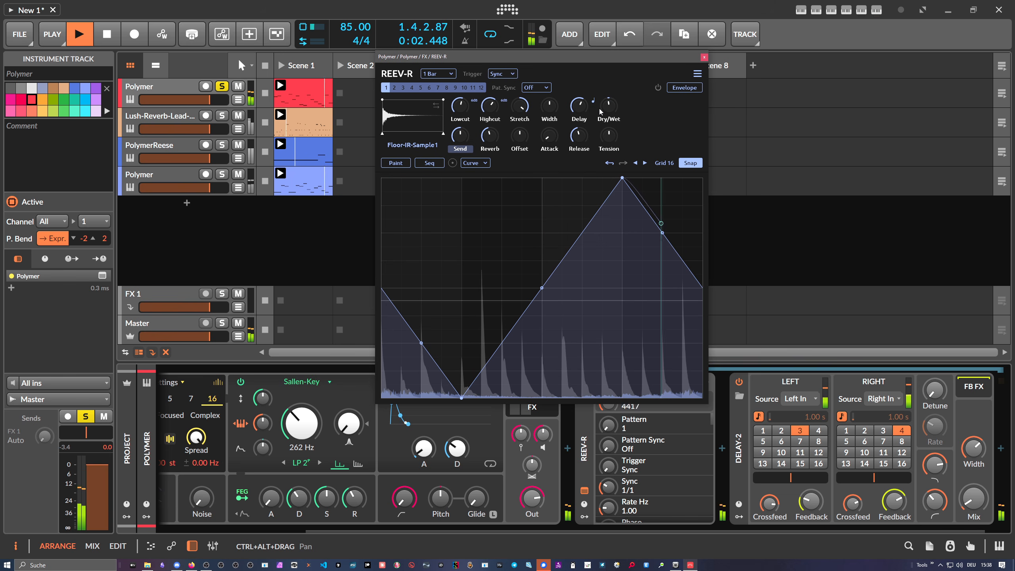
pyautogui.moveTo(609, 107); pyautogui.dragTo(584, 93)
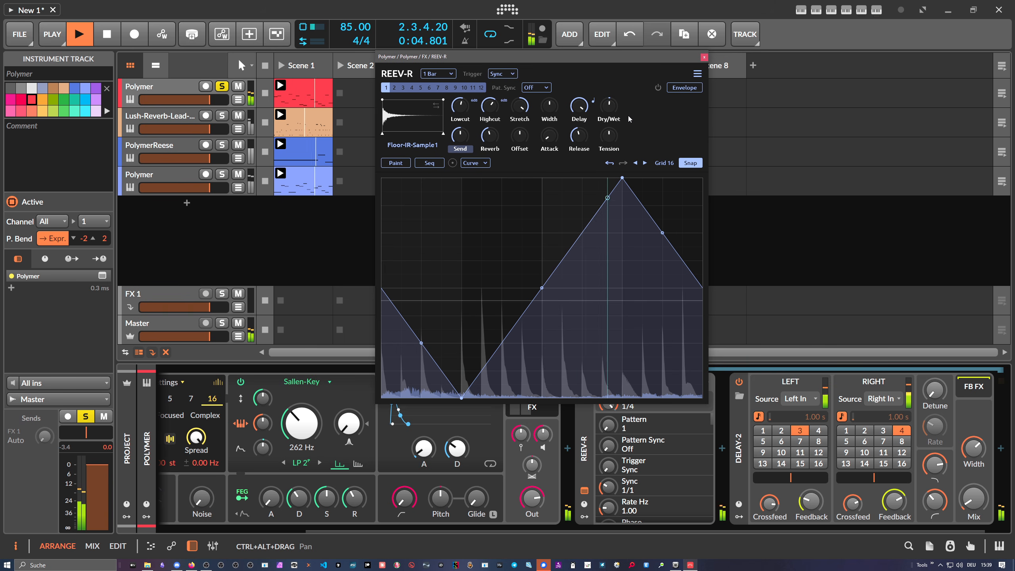
pyautogui.press('space')
pyautogui.moveTo(587, 110)
pyautogui.mouseDown()
pyautogui.moveTo(587, 127)
pyautogui.moveTo(585, 111)
pyautogui.mouseUp()
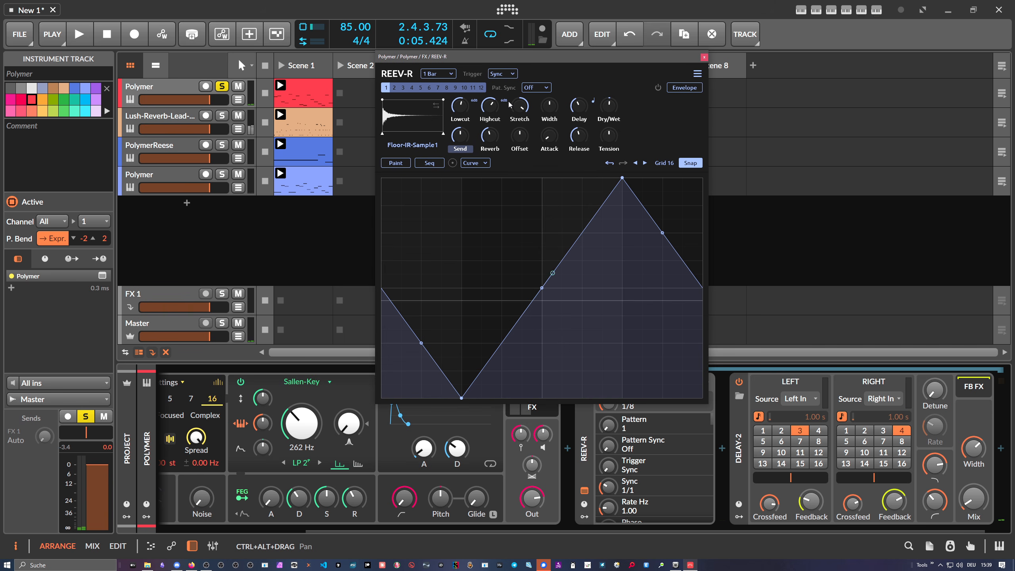
pyautogui.moveTo(434, 59); pyautogui.dragTo(494, 60)
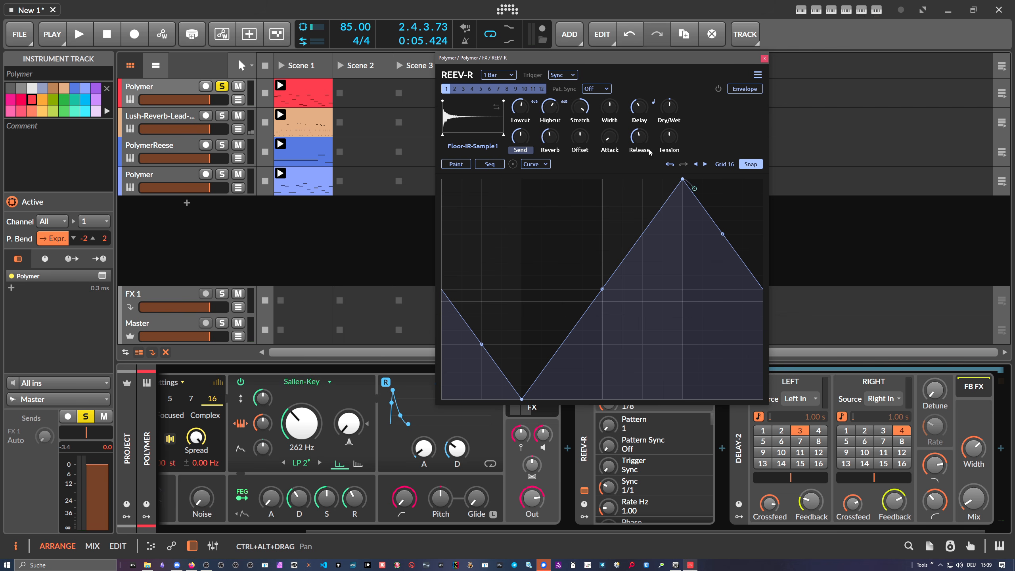
pyautogui.moveTo(515, 63); pyautogui.dragTo(529, 60)
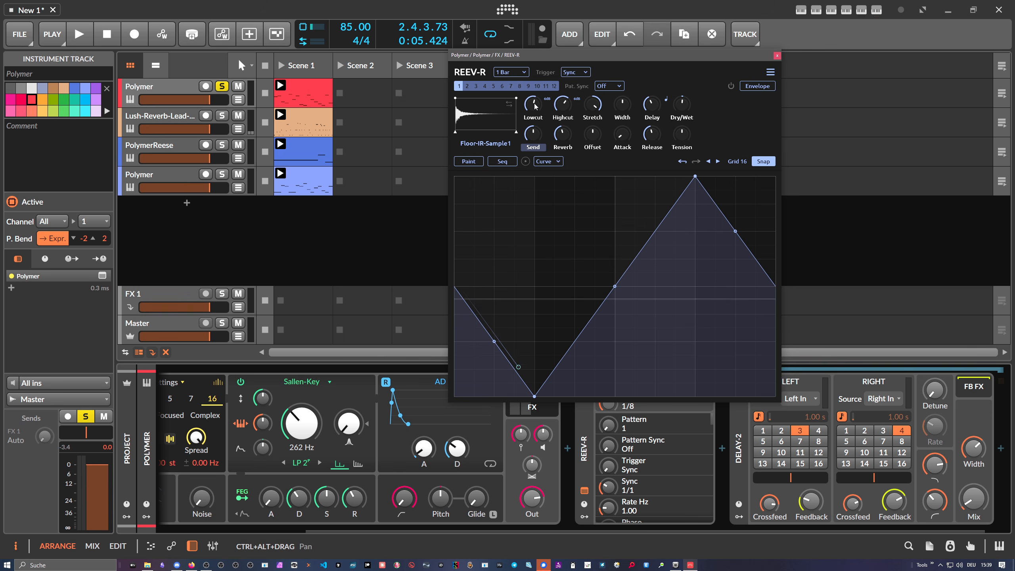
pyautogui.moveTo(559, 58); pyautogui.dragTo(543, 54)
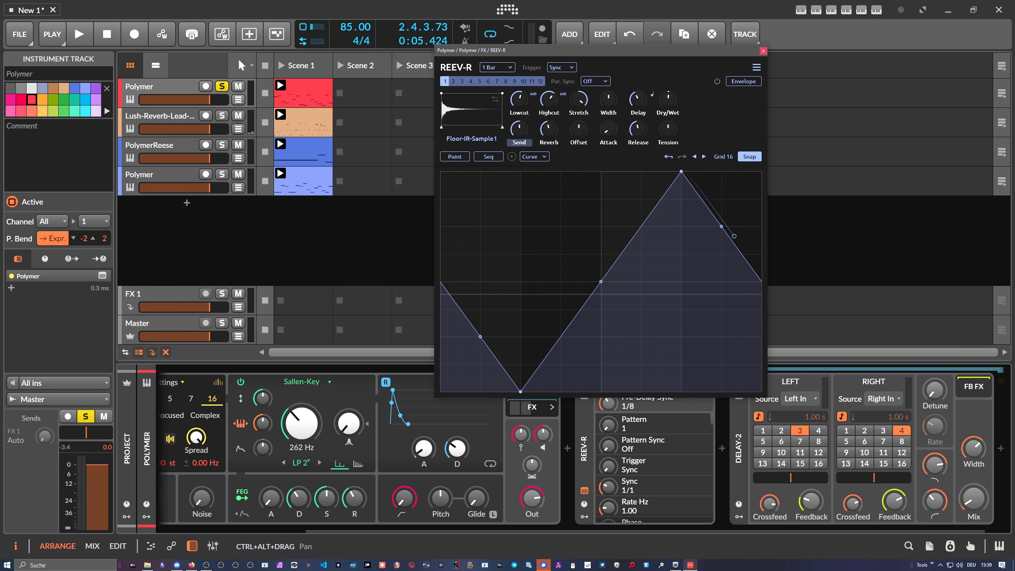
# - Switch to the browser and read through the REEV-R GitHub page and its README features
pyautogui.hotkey('alt', 'Tab')
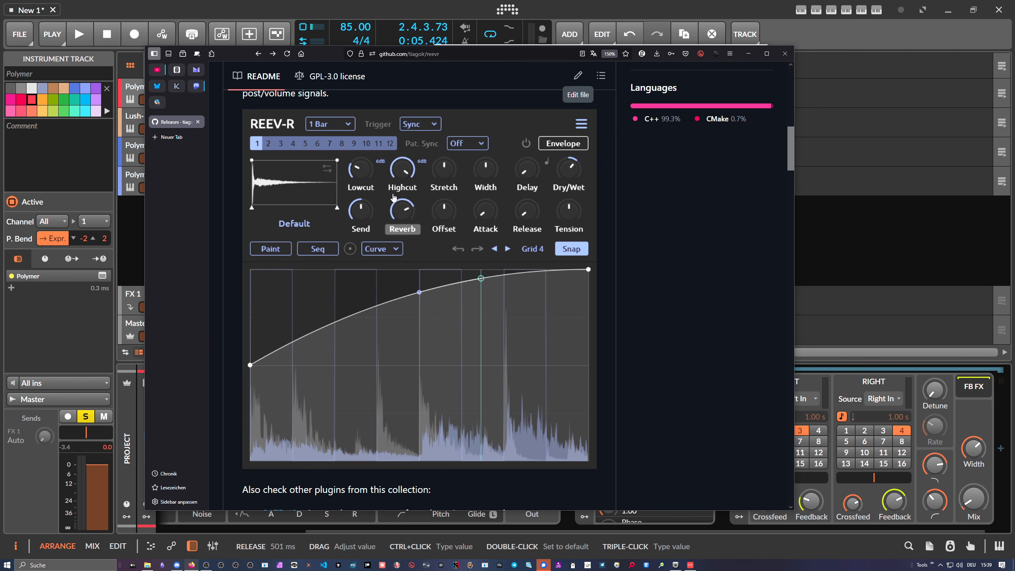
pyautogui.scroll(-2, 394, 198)
pyautogui.scroll(1, 394, 198)
pyautogui.scroll(-4, 369, 205)
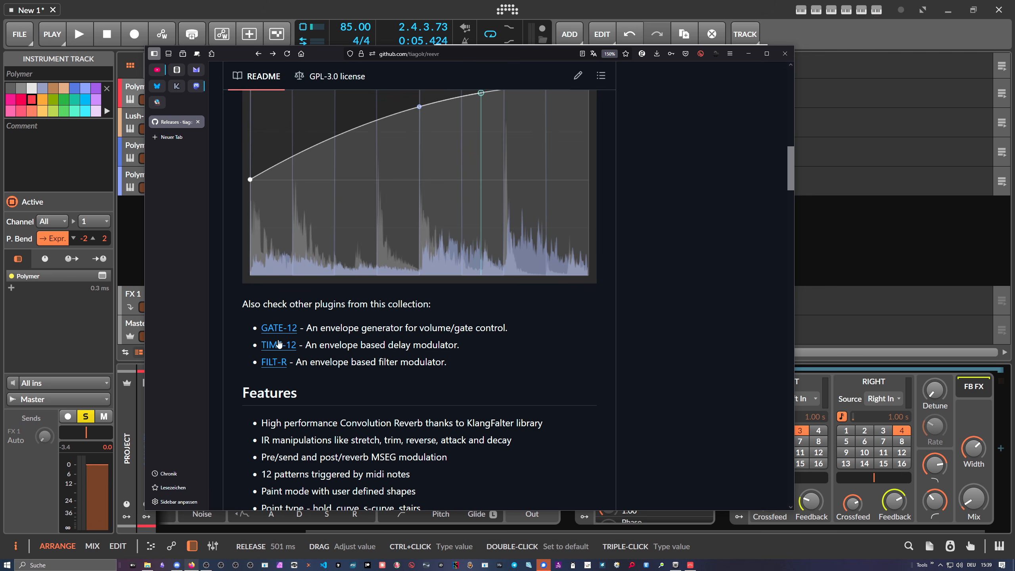
pyautogui.scroll(-2, 293, 347)
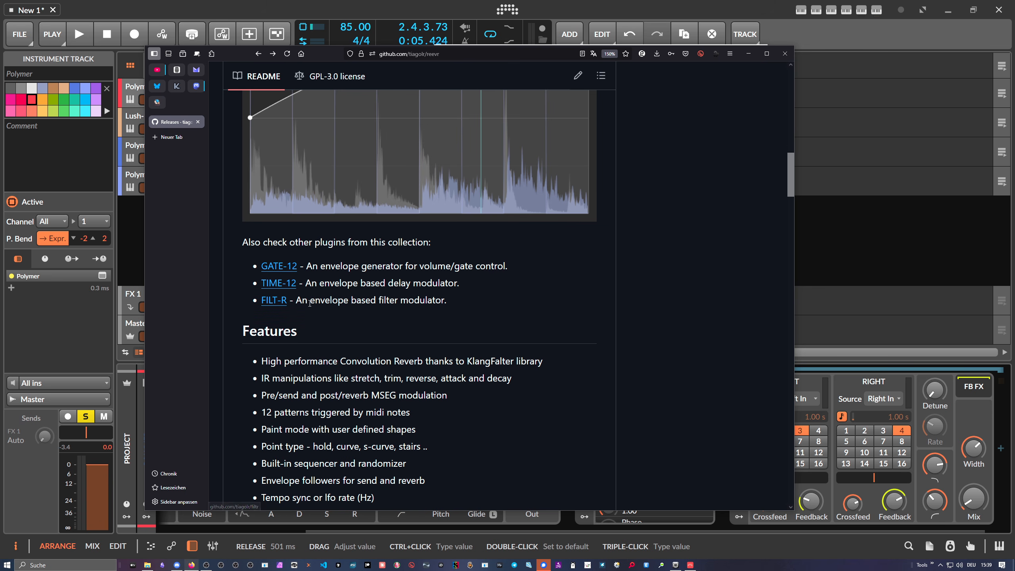
pyautogui.scroll(10, 310, 303)
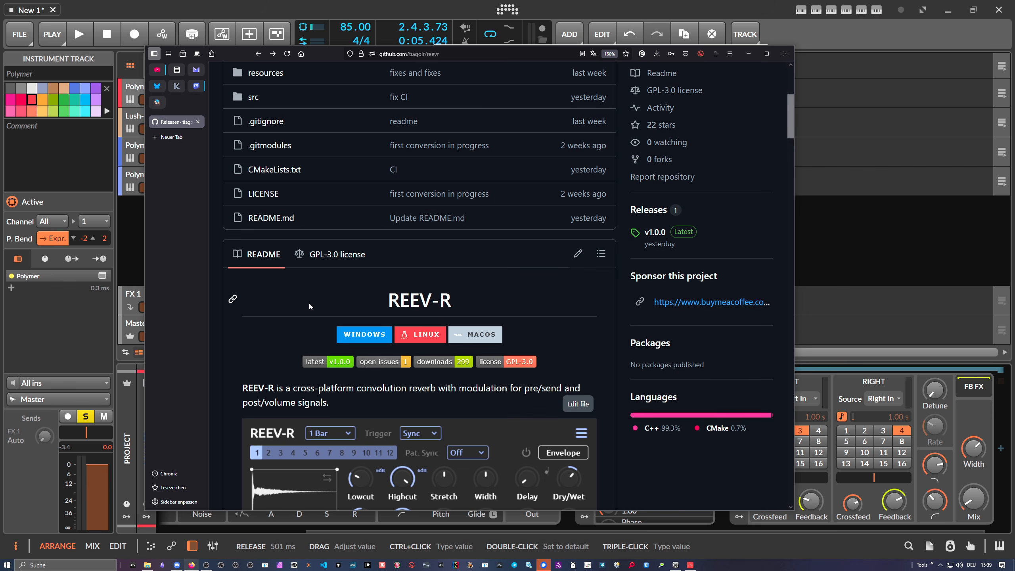
pyautogui.scroll(-8, 313, 300)
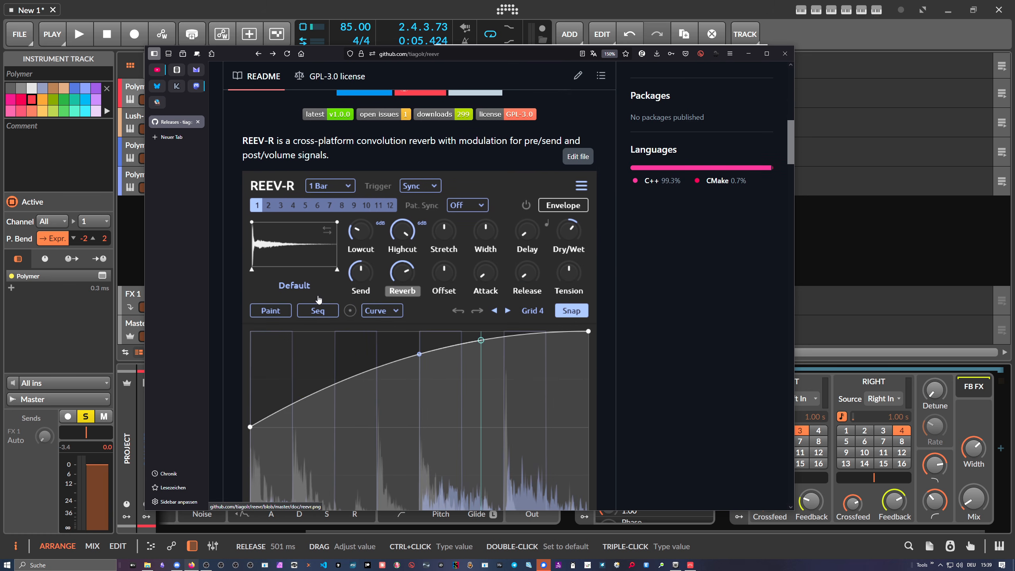
pyautogui.scroll(-2, 318, 300)
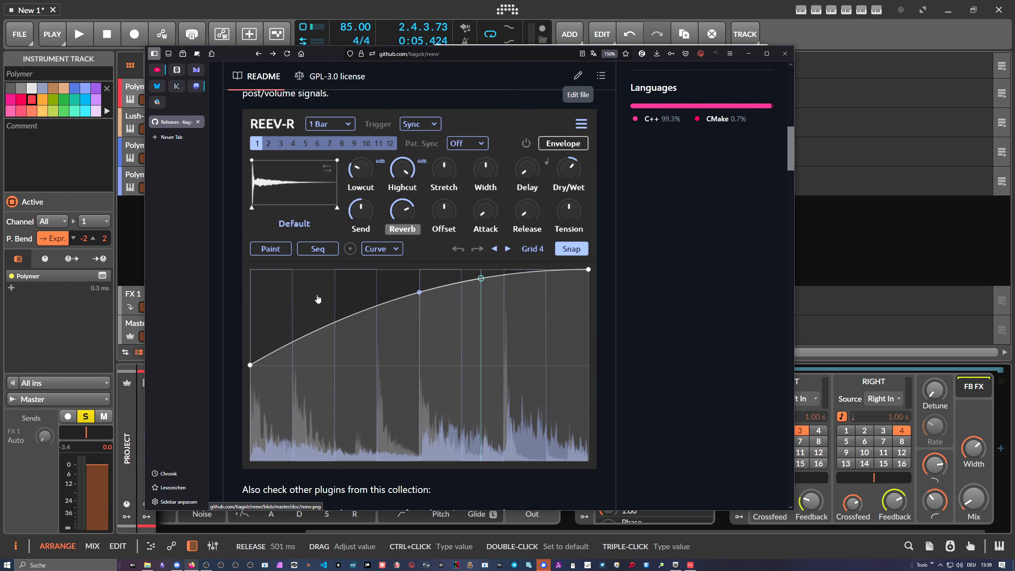
pyautogui.scroll(-2, 318, 299)
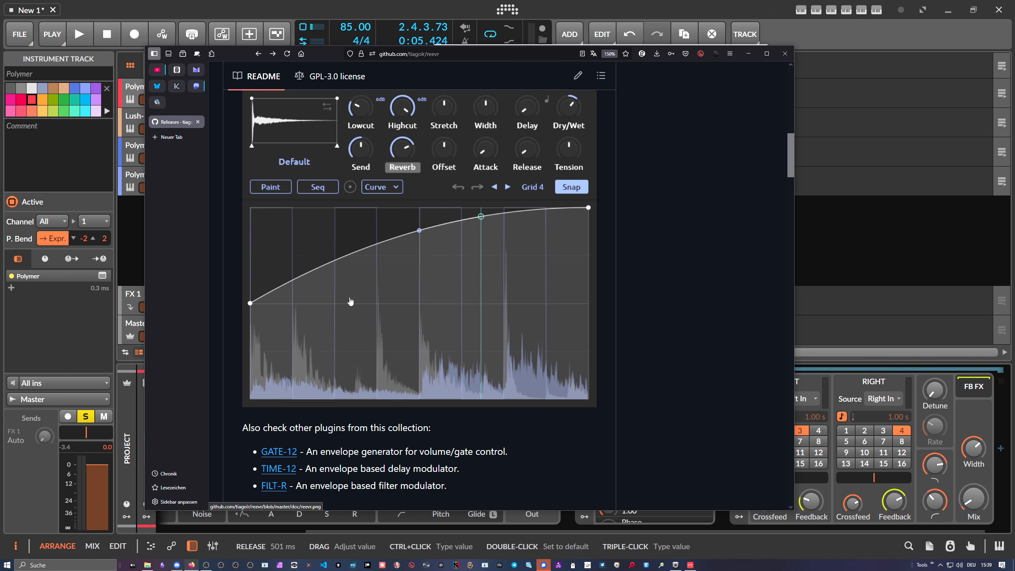
pyautogui.scroll(15, 350, 301)
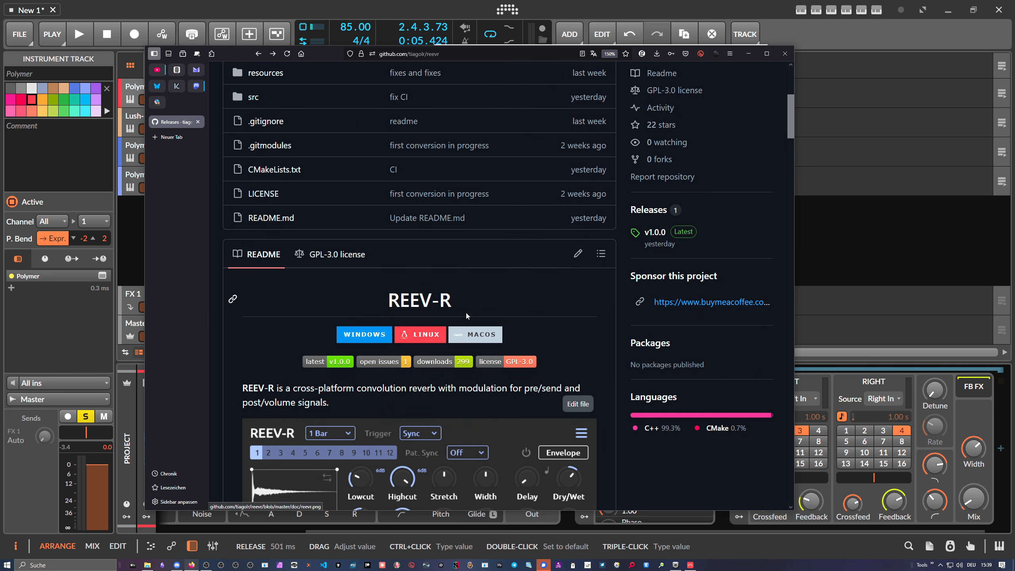
pyautogui.scroll(6, 671, 303)
pyautogui.scroll(1, 670, 302)
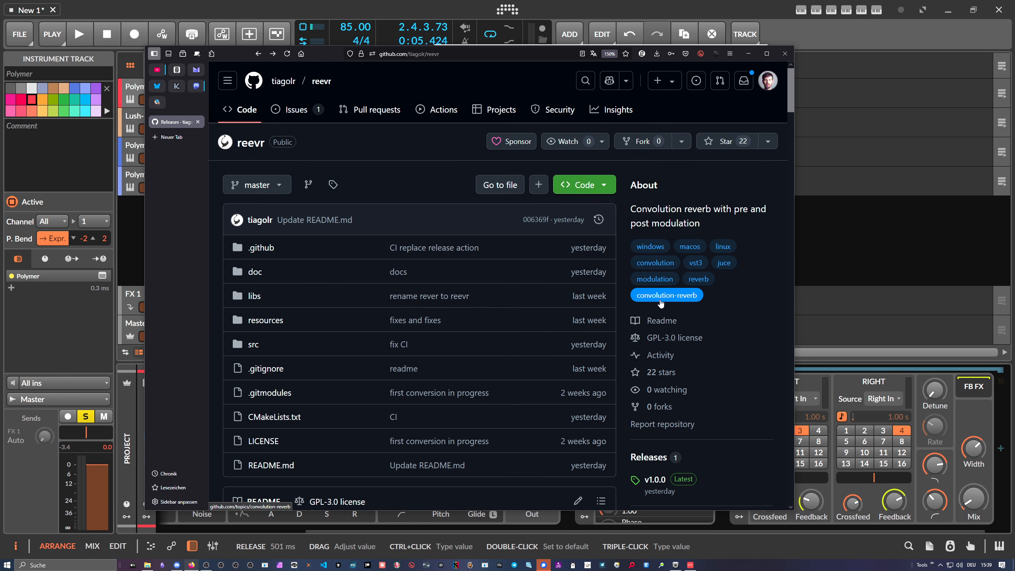